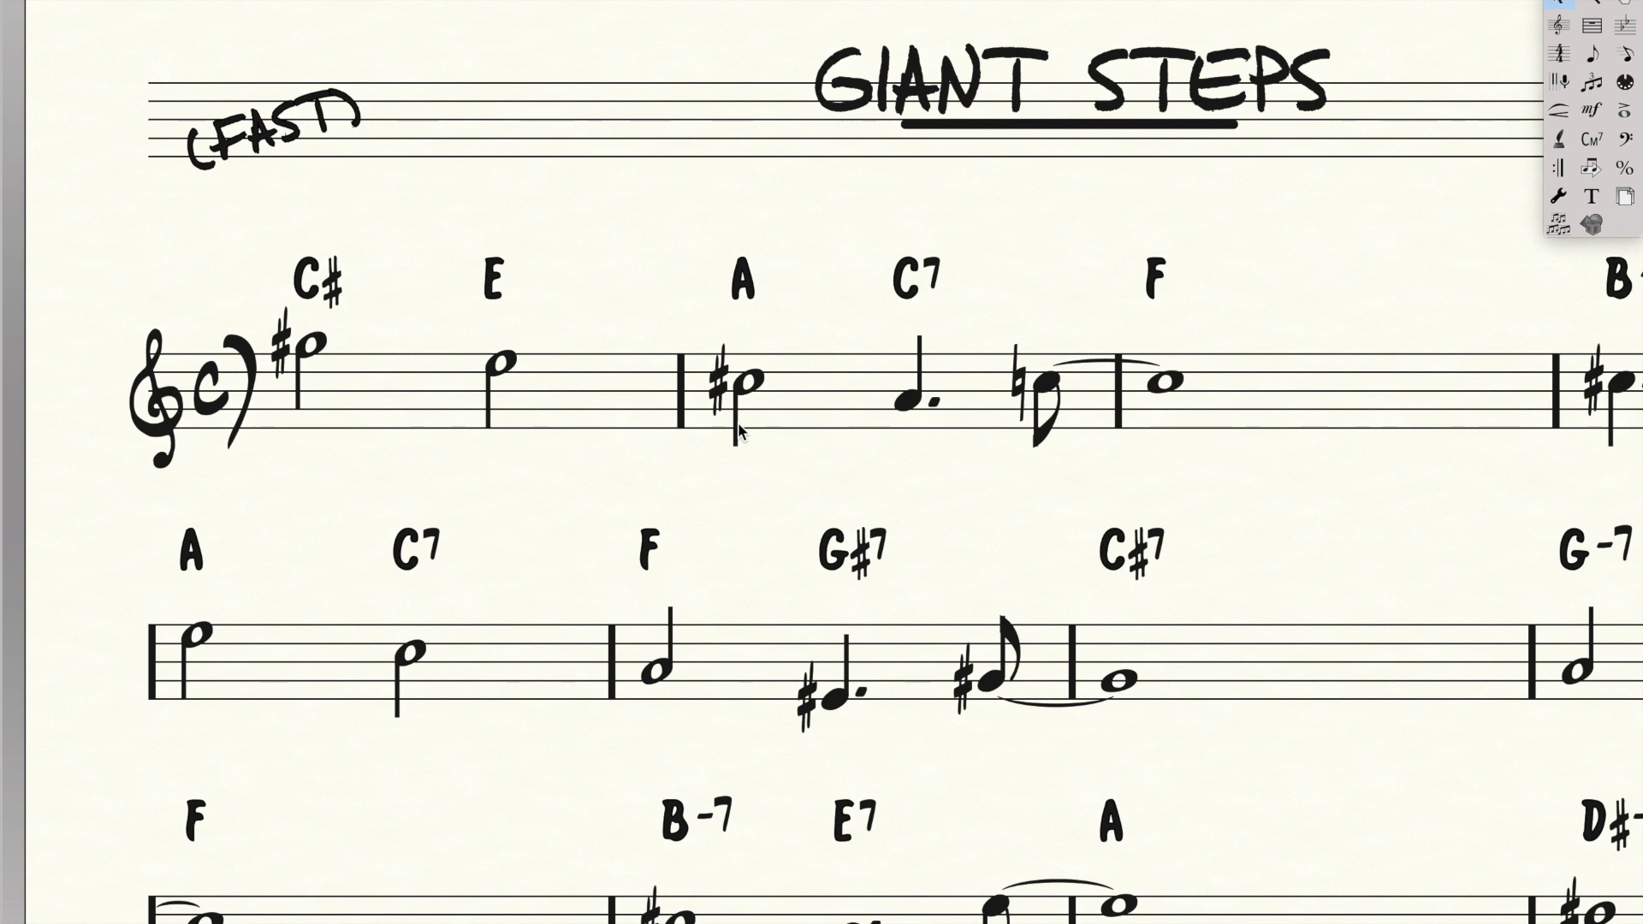
Place a trial text block above the second system, delete it, and pick the Smart Shape tool.
{"action": "key", "text": "ctrl+plus"}
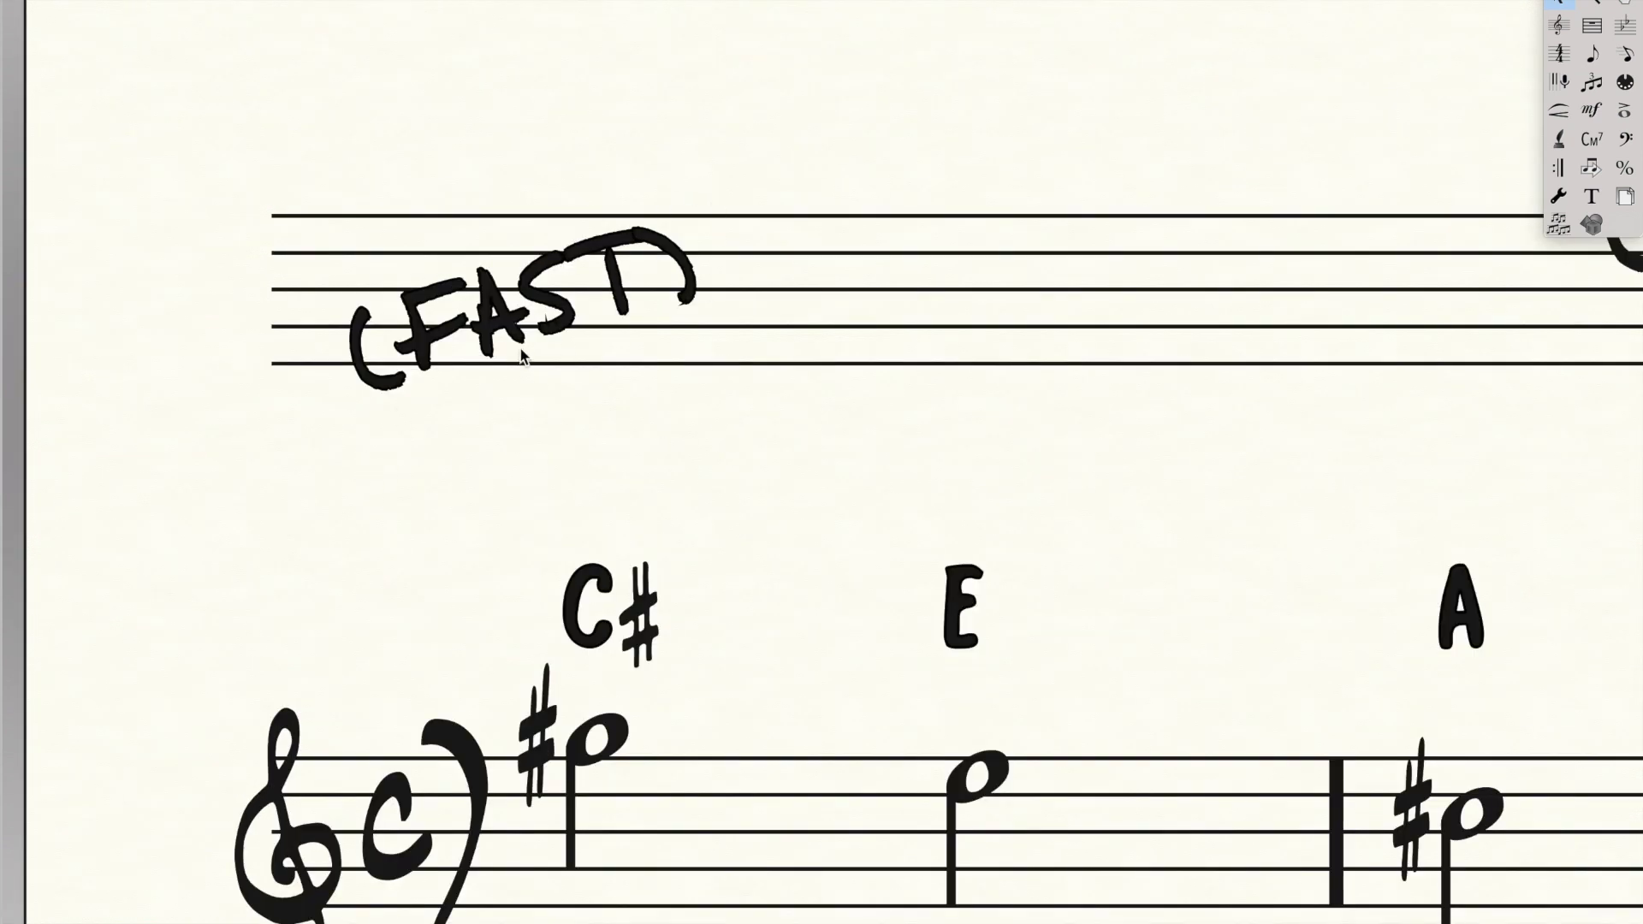
{"action": "key", "text": "ctrl+minus"}
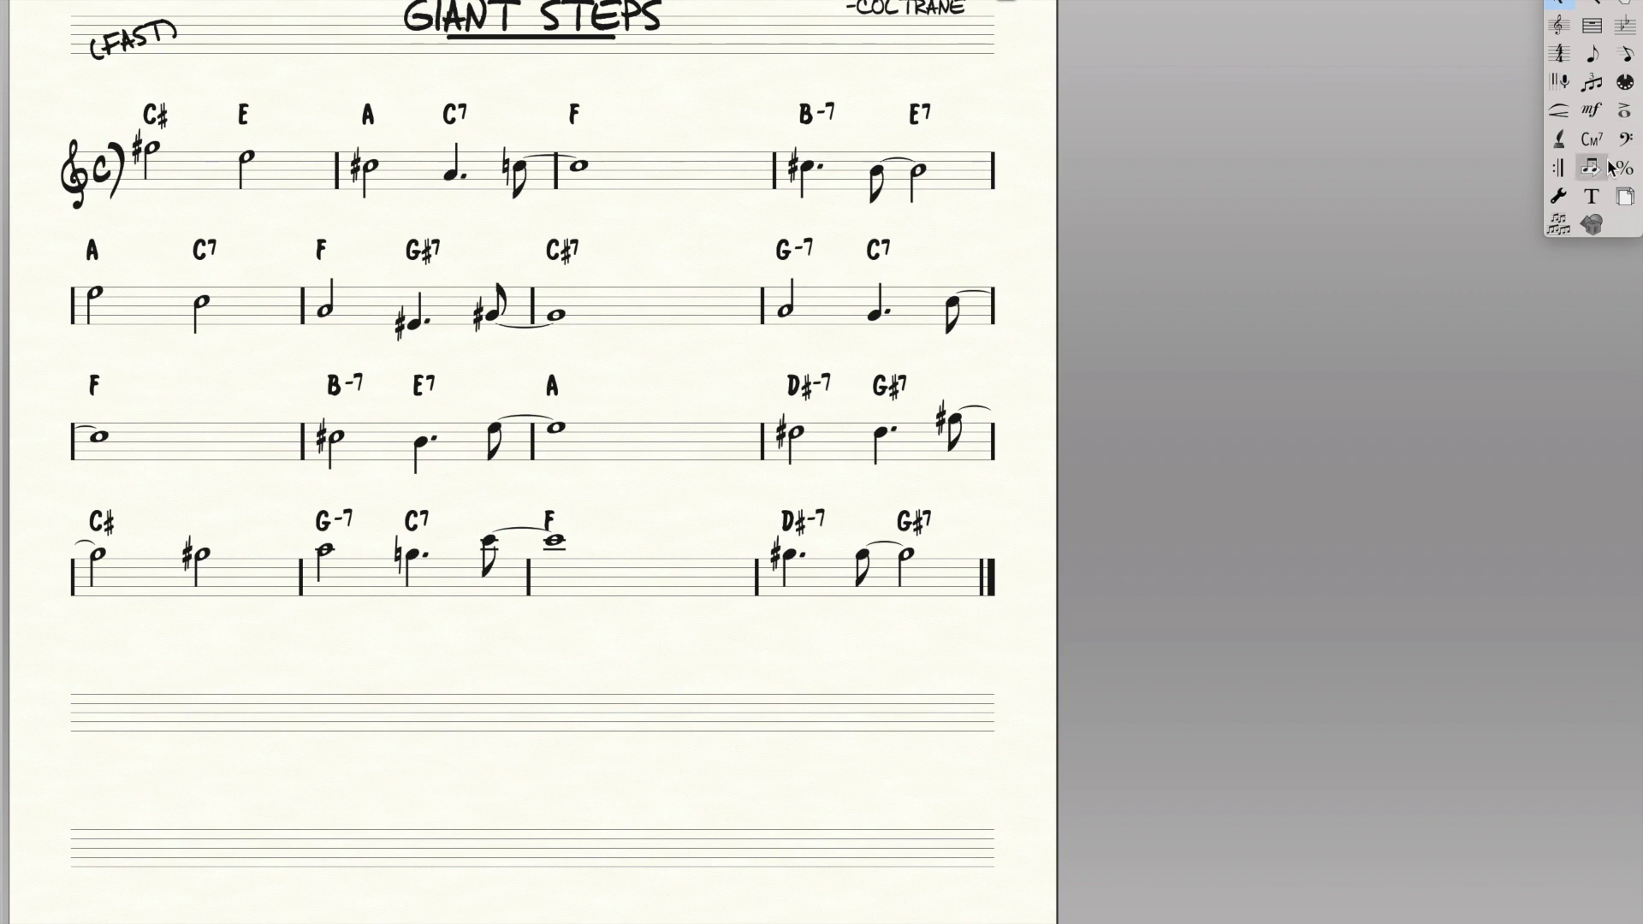
{"action": "left_click", "coordinate": [1603, 193]}
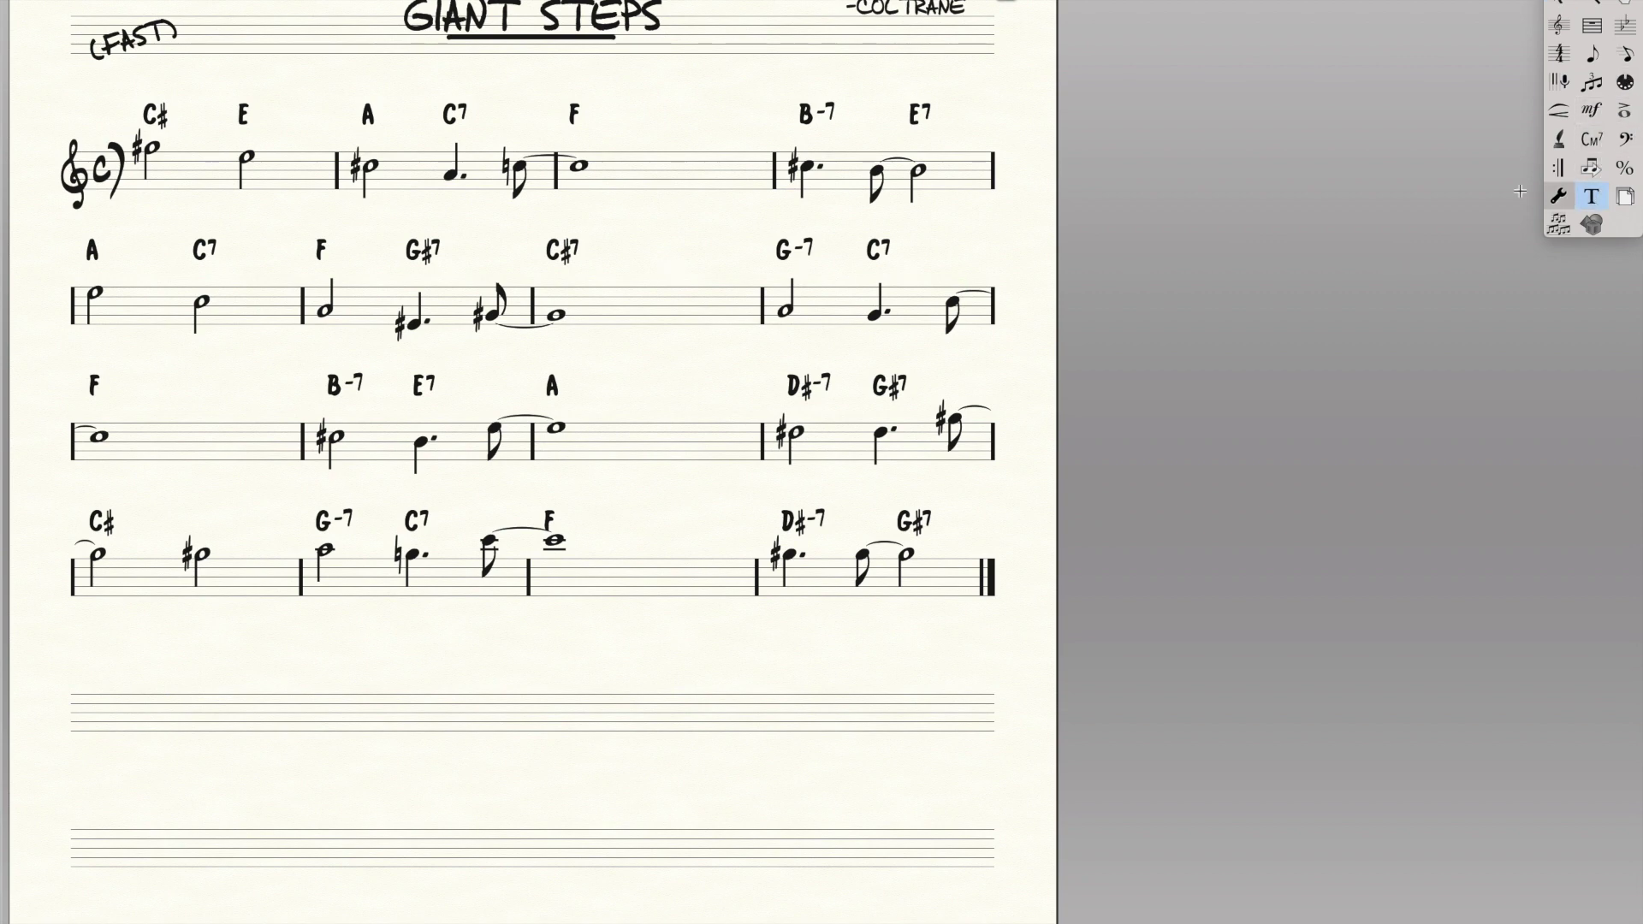
{"action": "left_click", "coordinate": [662, 235]}
{"action": "right_click", "coordinate": [685, 245]}
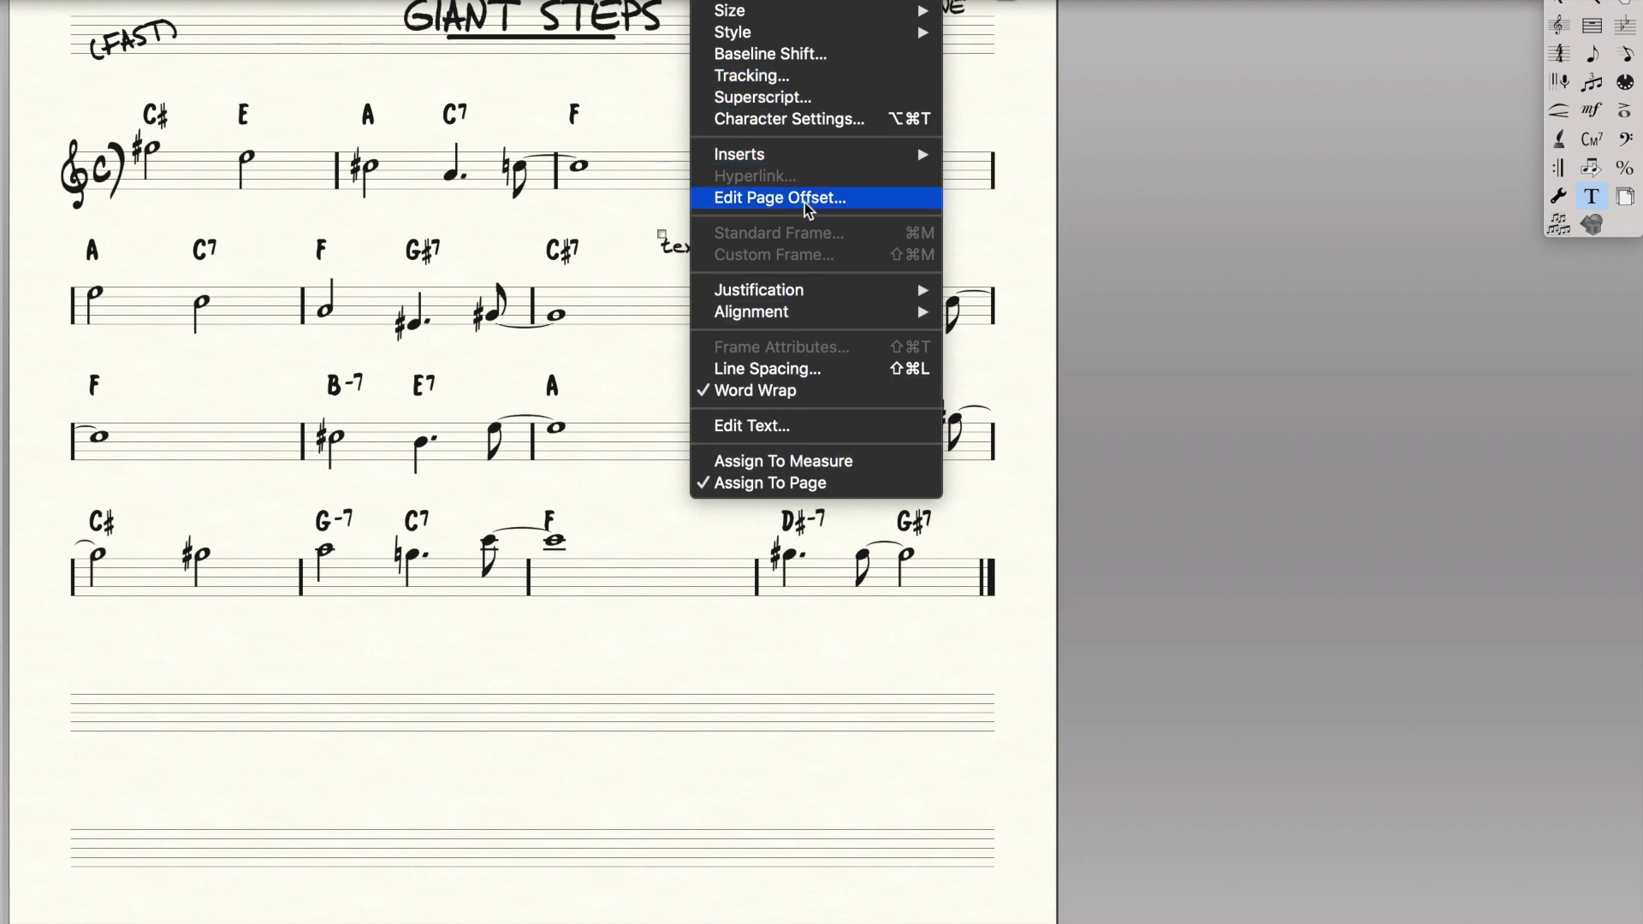
{"action": "left_click", "coordinate": [654, 237]}
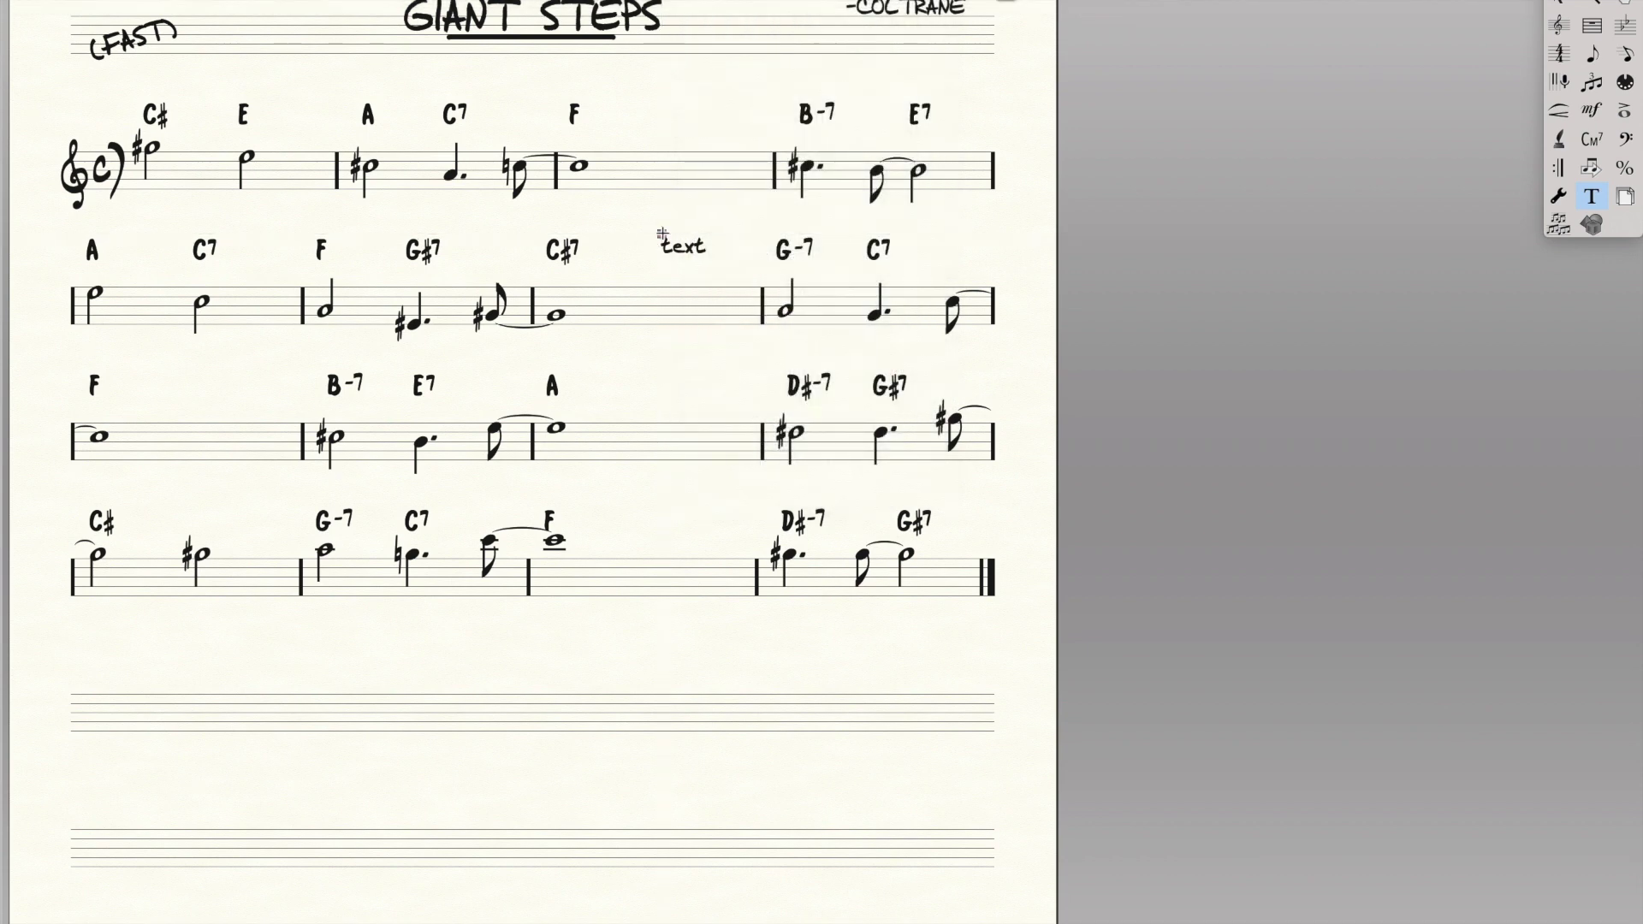
{"action": "key", "text": "Delete"}
{"action": "left_click", "coordinate": [1559, 110]}
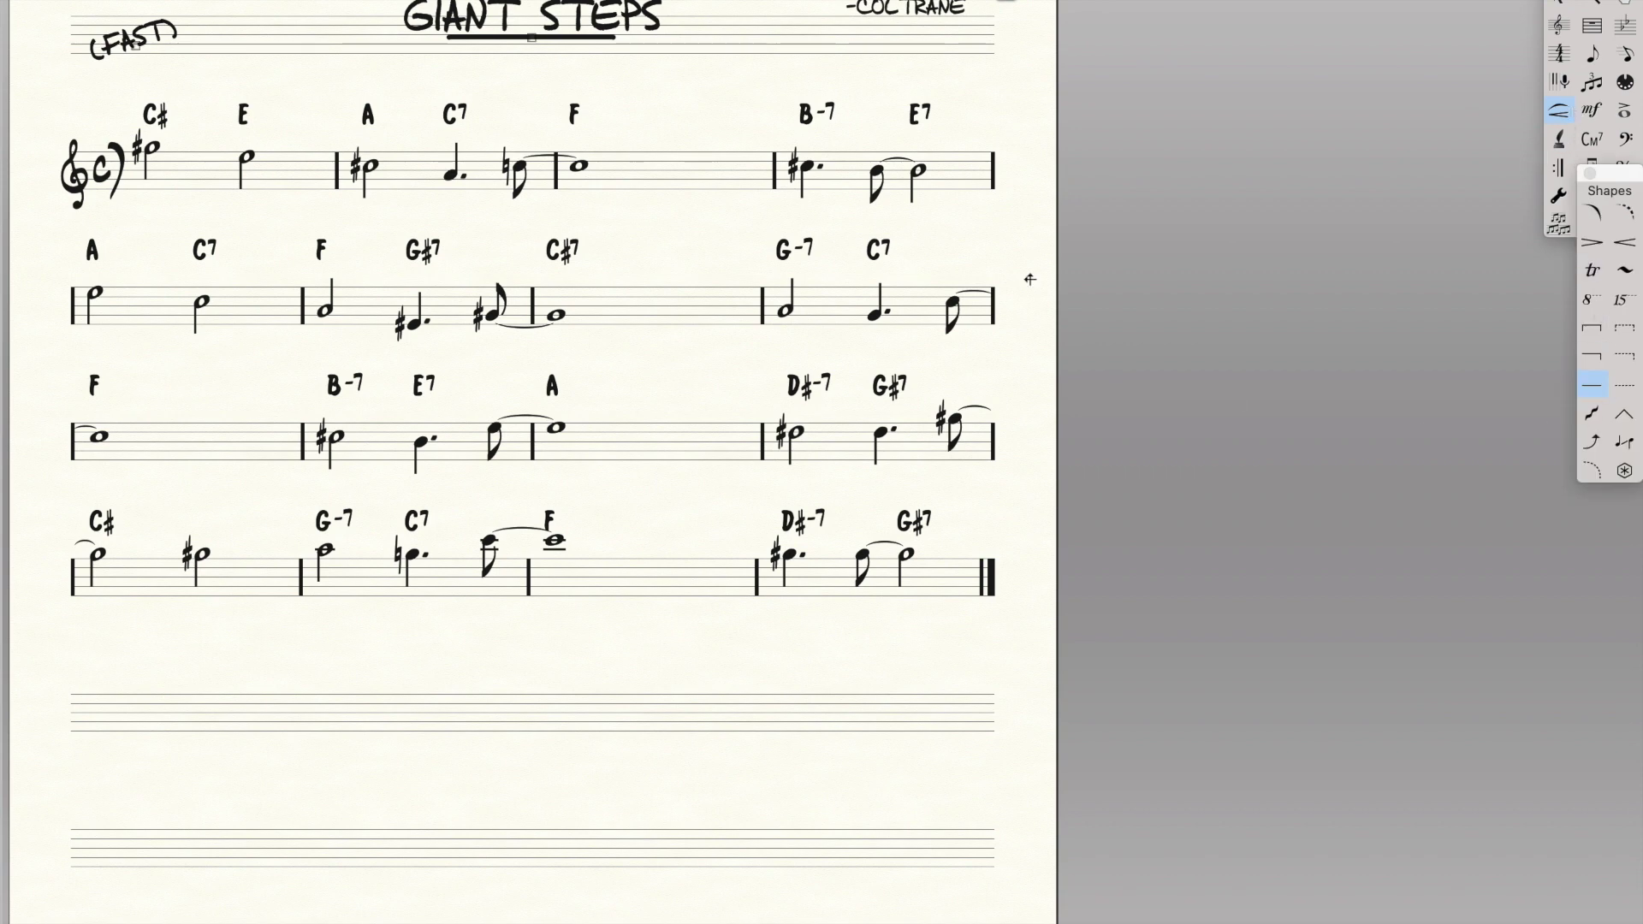
{"action": "left_click_drag", "start_coordinate": [552, 325], "coordinate": [669, 244]}
{"action": "key", "text": "Escape"}
{"action": "key", "text": "super+equal"}
{"action": "key", "text": "super+equal"}
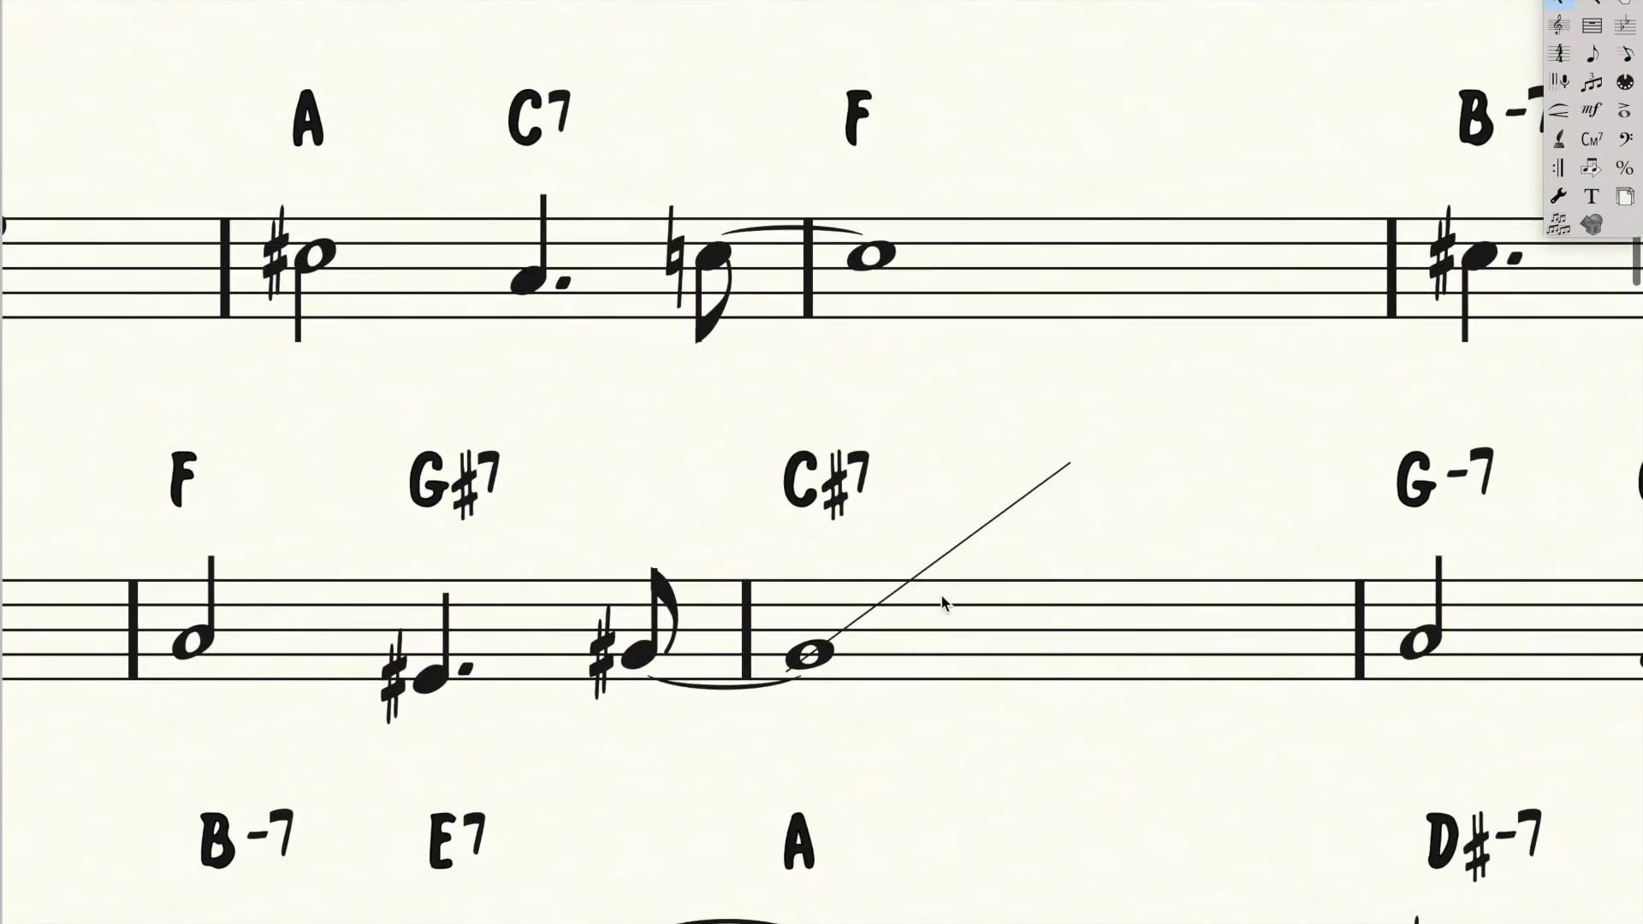
{"action": "left_click", "coordinate": [1006, 511]}
{"action": "key", "text": "Delete"}
{"action": "scroll", "coordinate": [1006, 514], "scroll_direction": "down", "scroll_amount": 10}
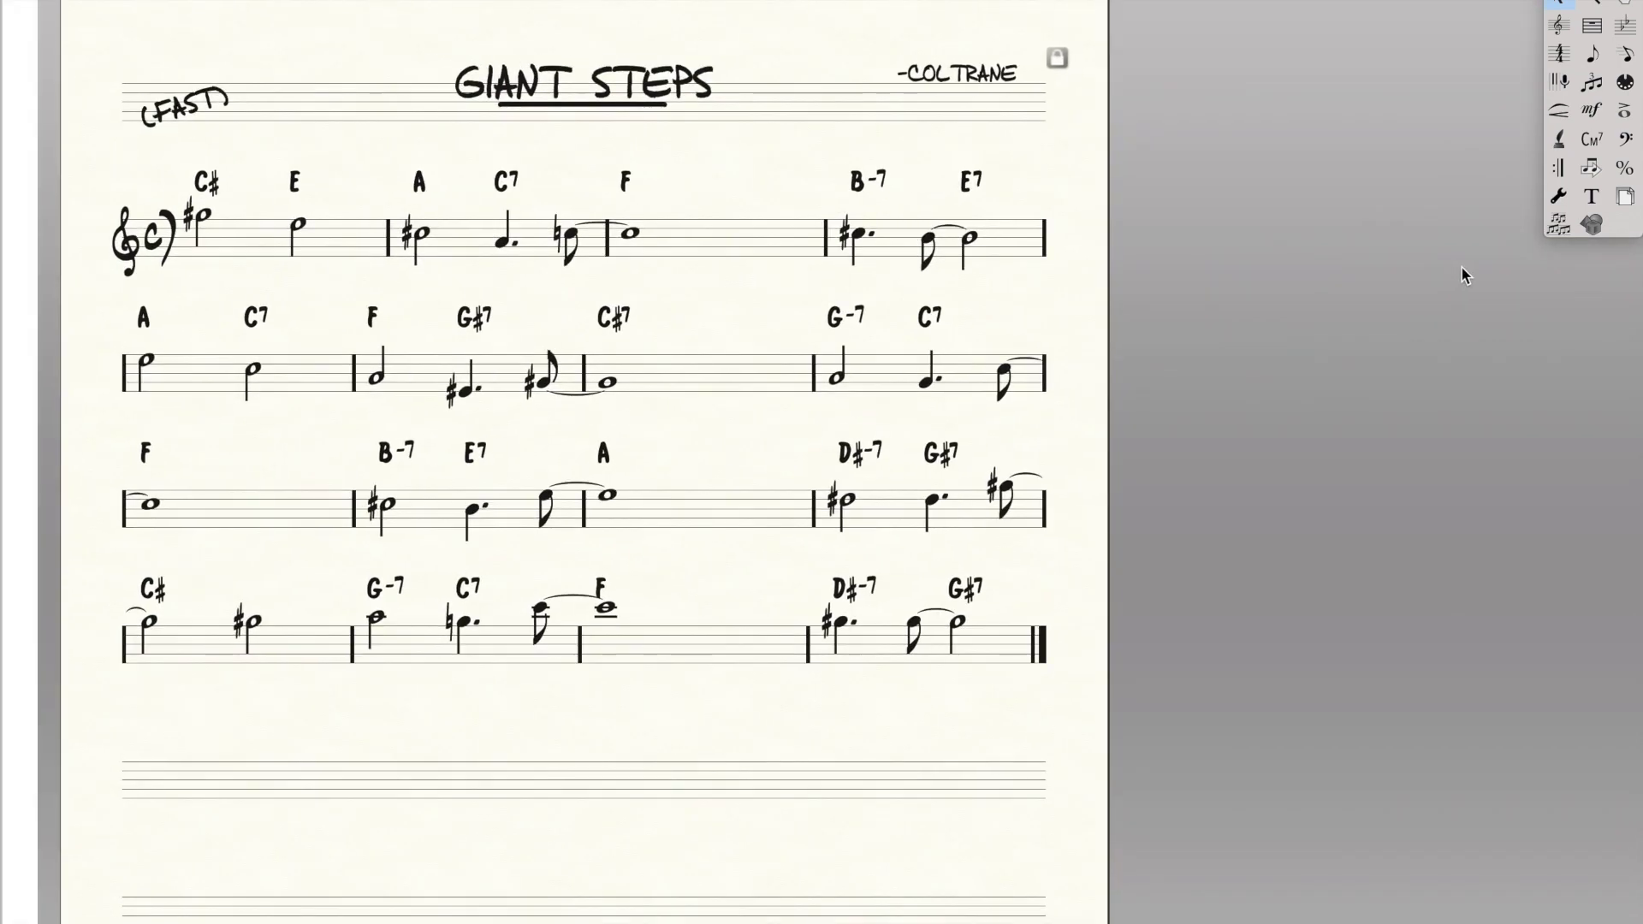
Start a new custom smart line in the Smart Line Designer with line thickness 0.
{"action": "left_click", "coordinate": [1559, 110]}
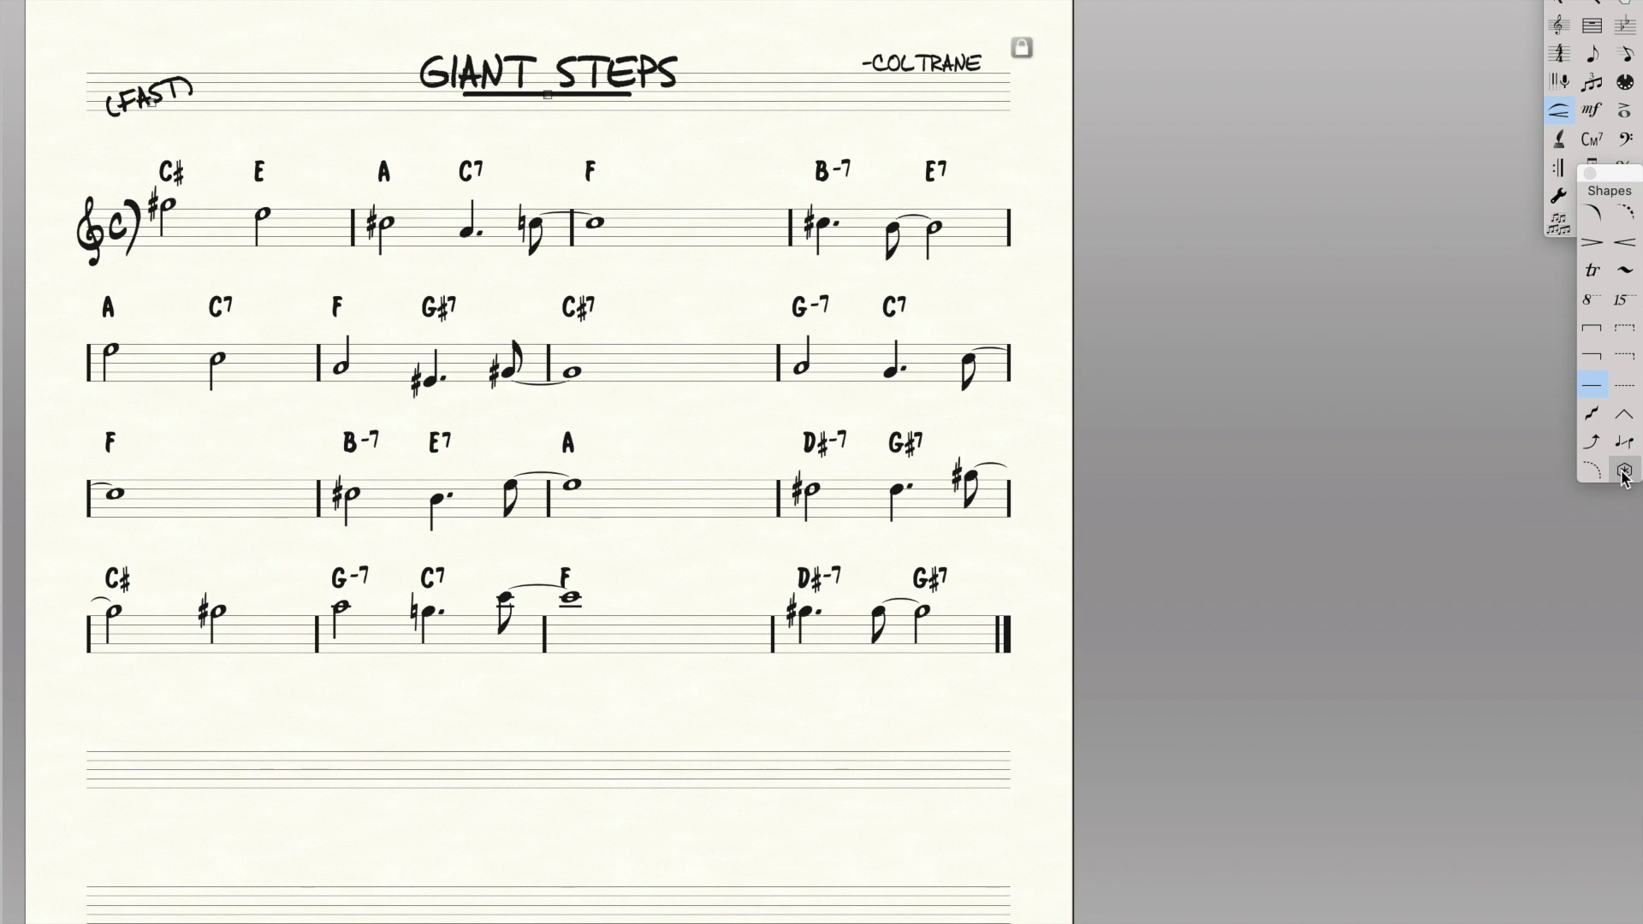
{"action": "double_click", "coordinate": [1625, 471]}
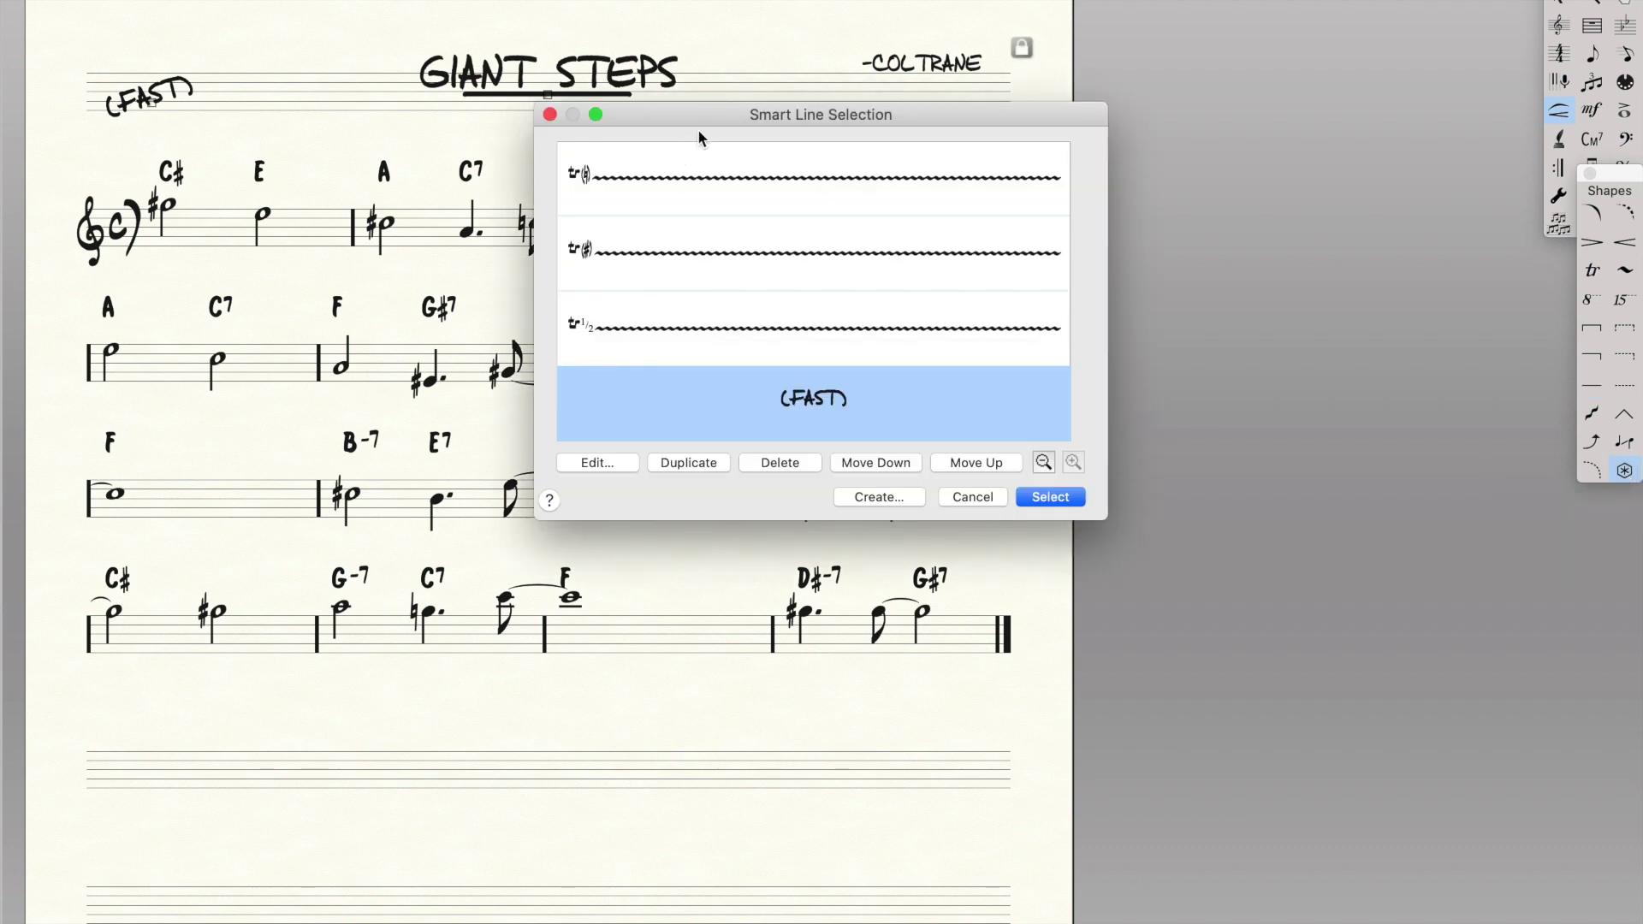
{"action": "left_click", "coordinate": [855, 501]}
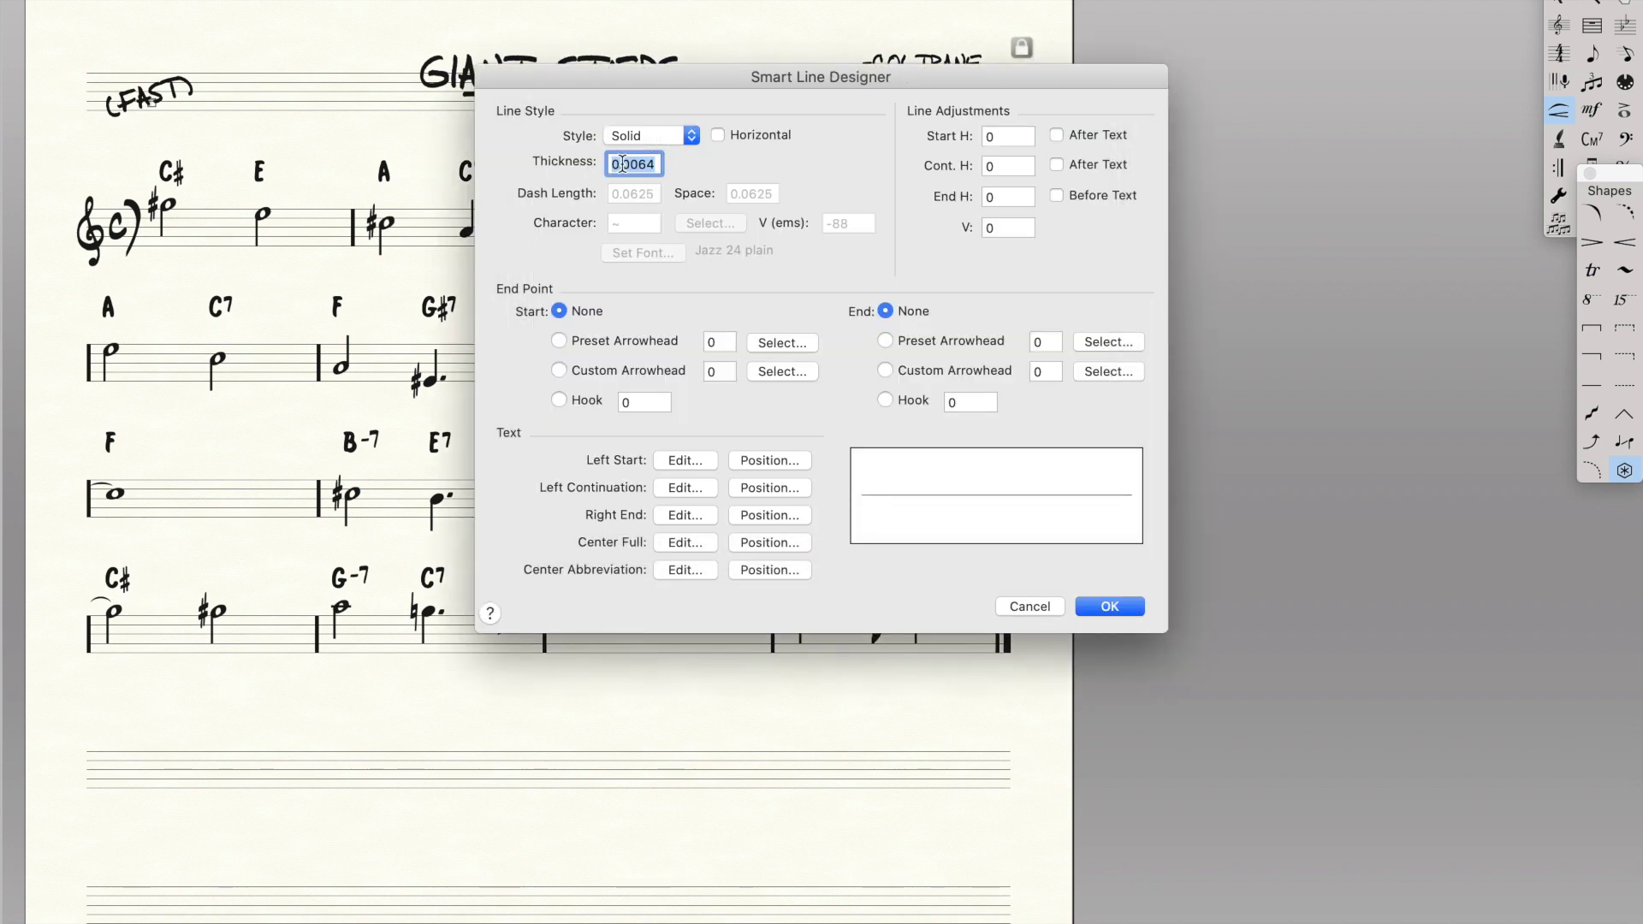
{"action": "type", "text": "0"}
Add centred full-length text 'DIAGONAL TEXT' to the new line and save the design.
{"action": "left_click", "coordinate": [688, 539]}
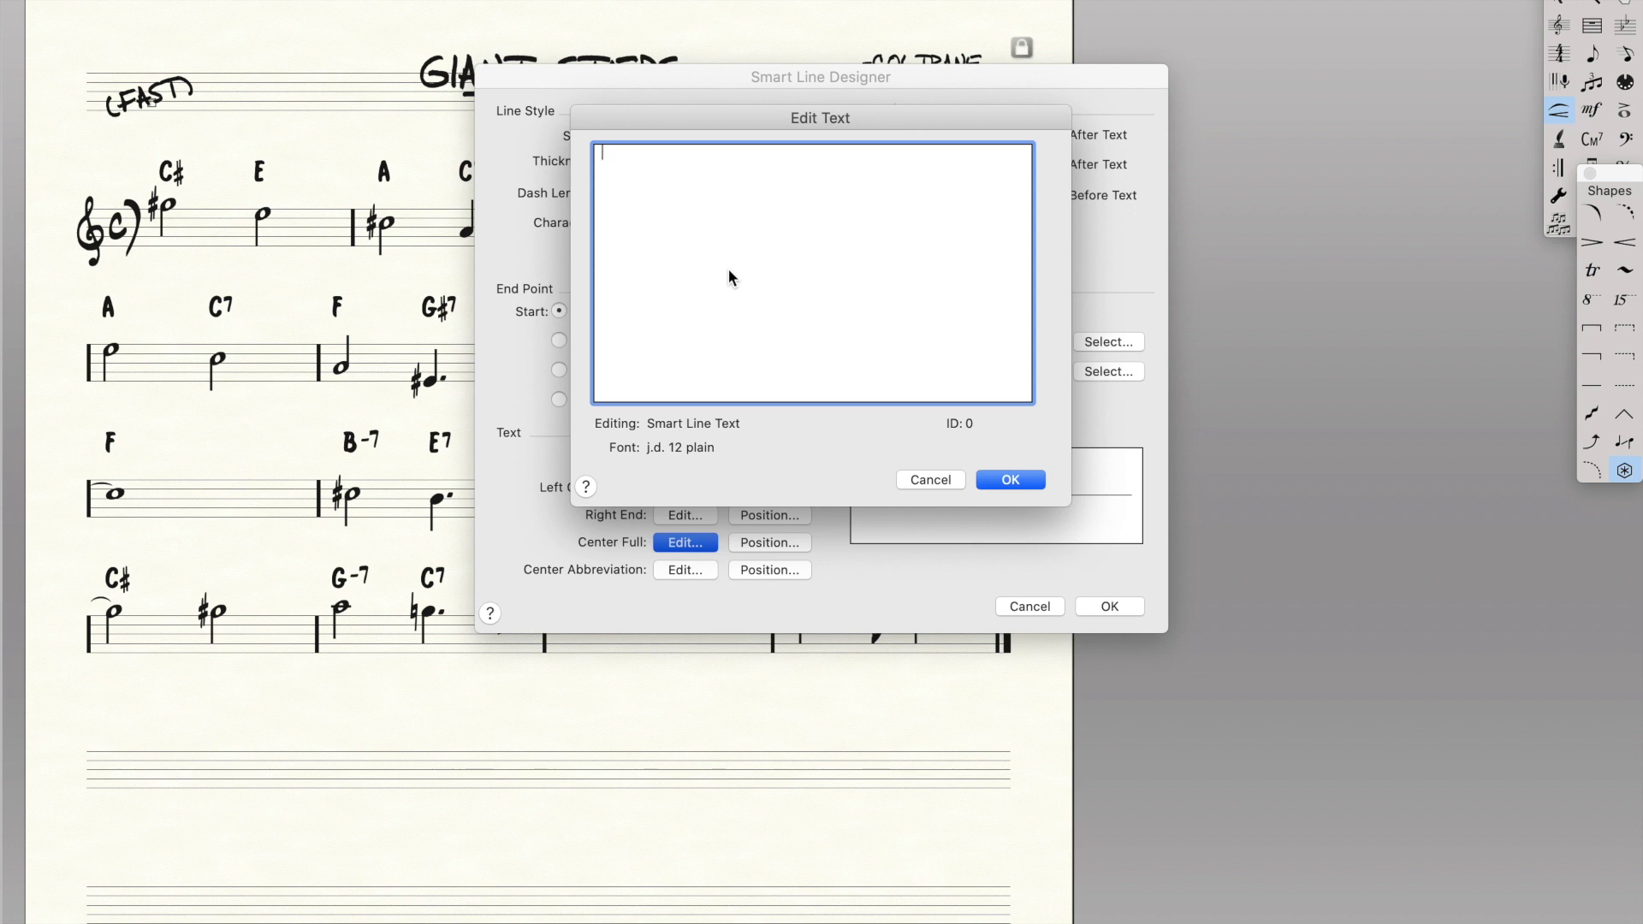
{"action": "type", "text": "DIAGONAL TEXT"}
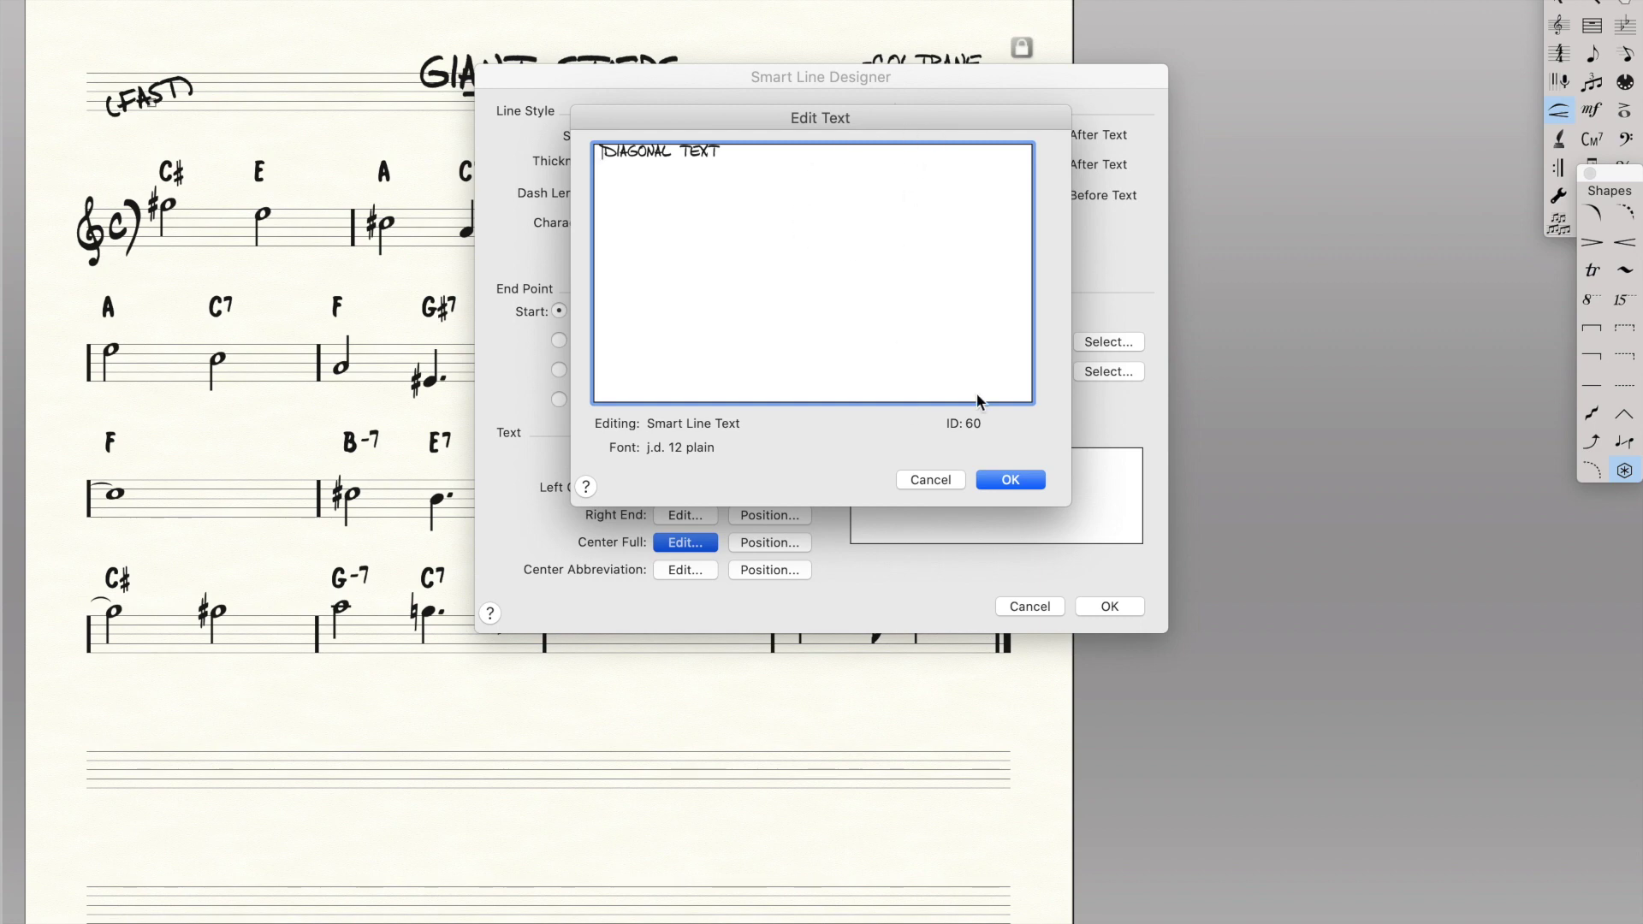
{"action": "left_click", "coordinate": [1007, 484]}
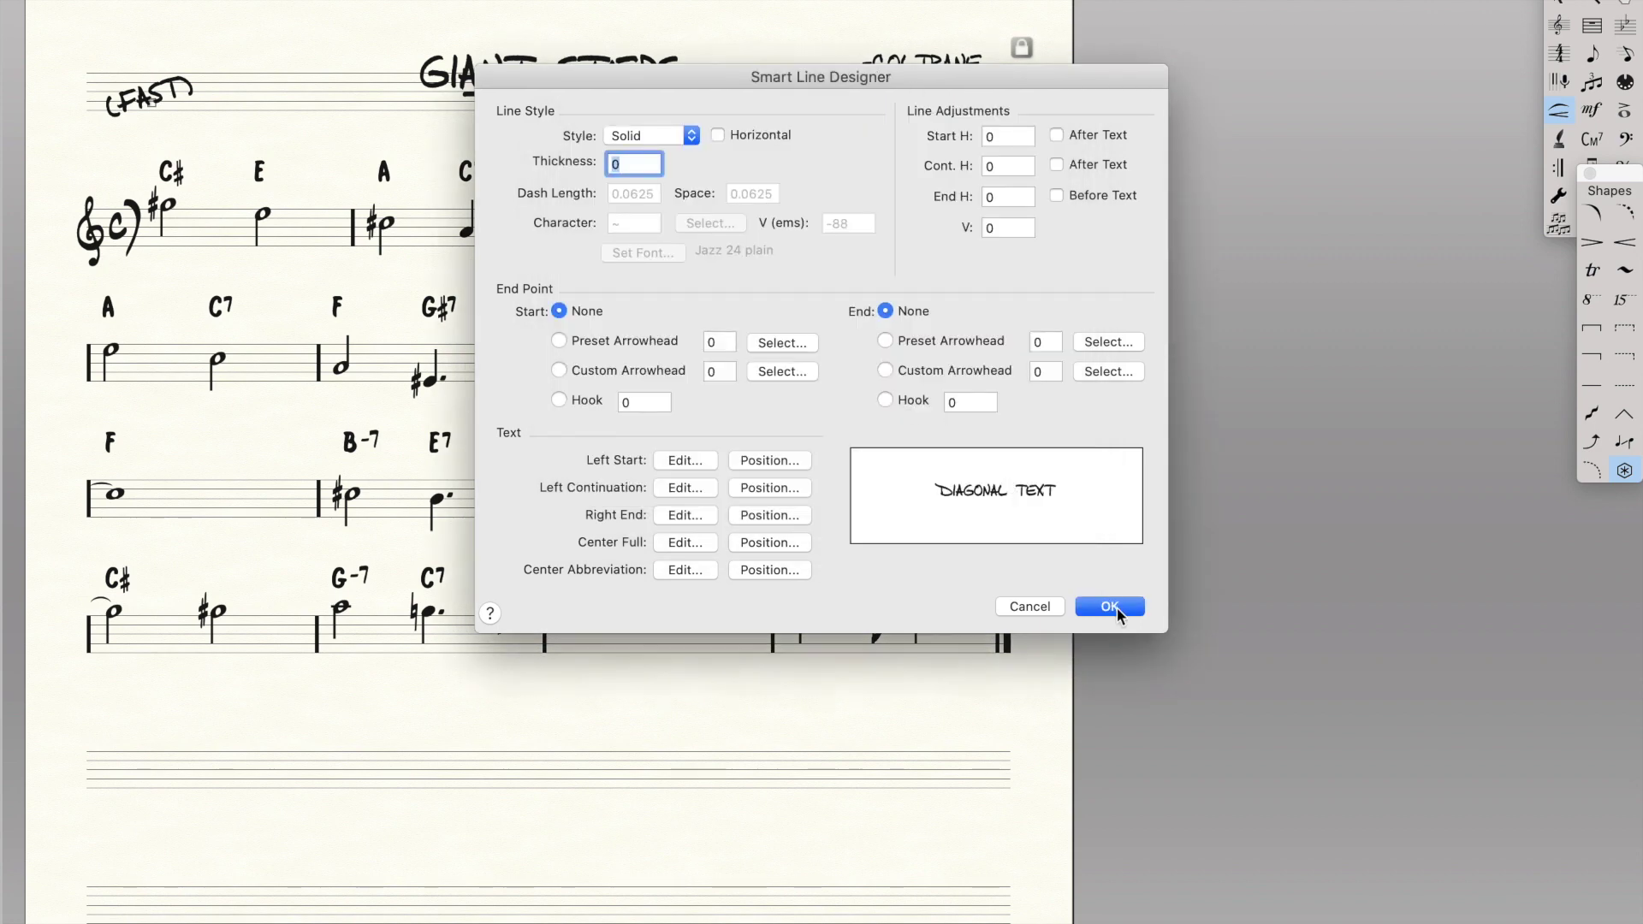
{"action": "left_click", "coordinate": [1110, 607]}
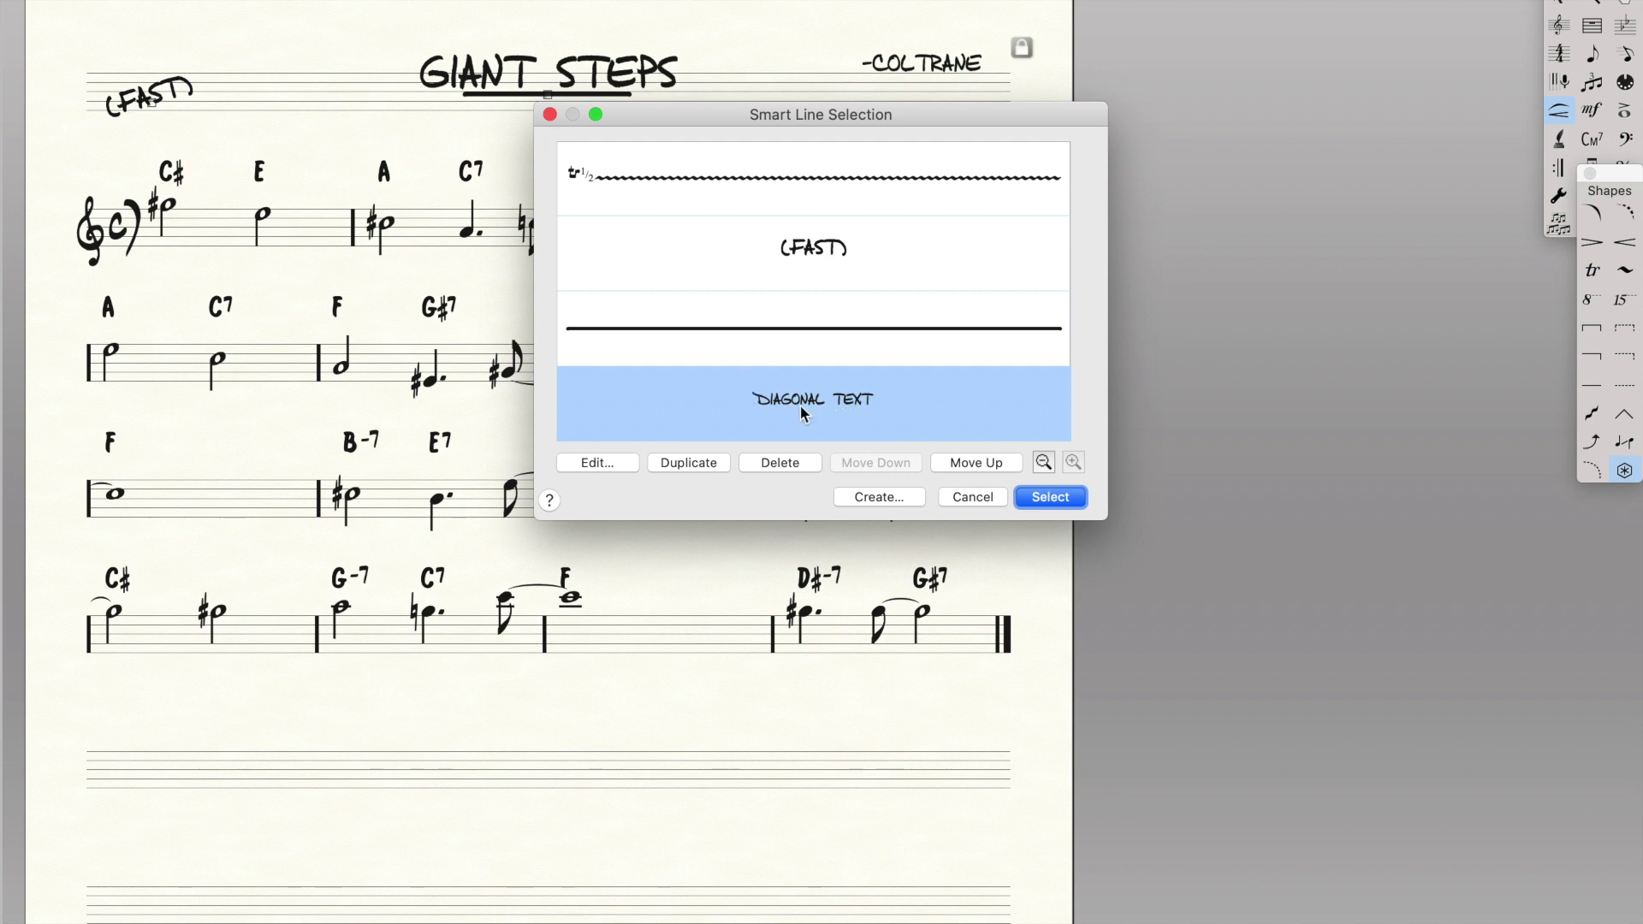
Draw the DIAGONAL TEXT line slanting upward after the first system's F whole note, then zoom in.
{"action": "left_click", "coordinate": [1039, 497]}
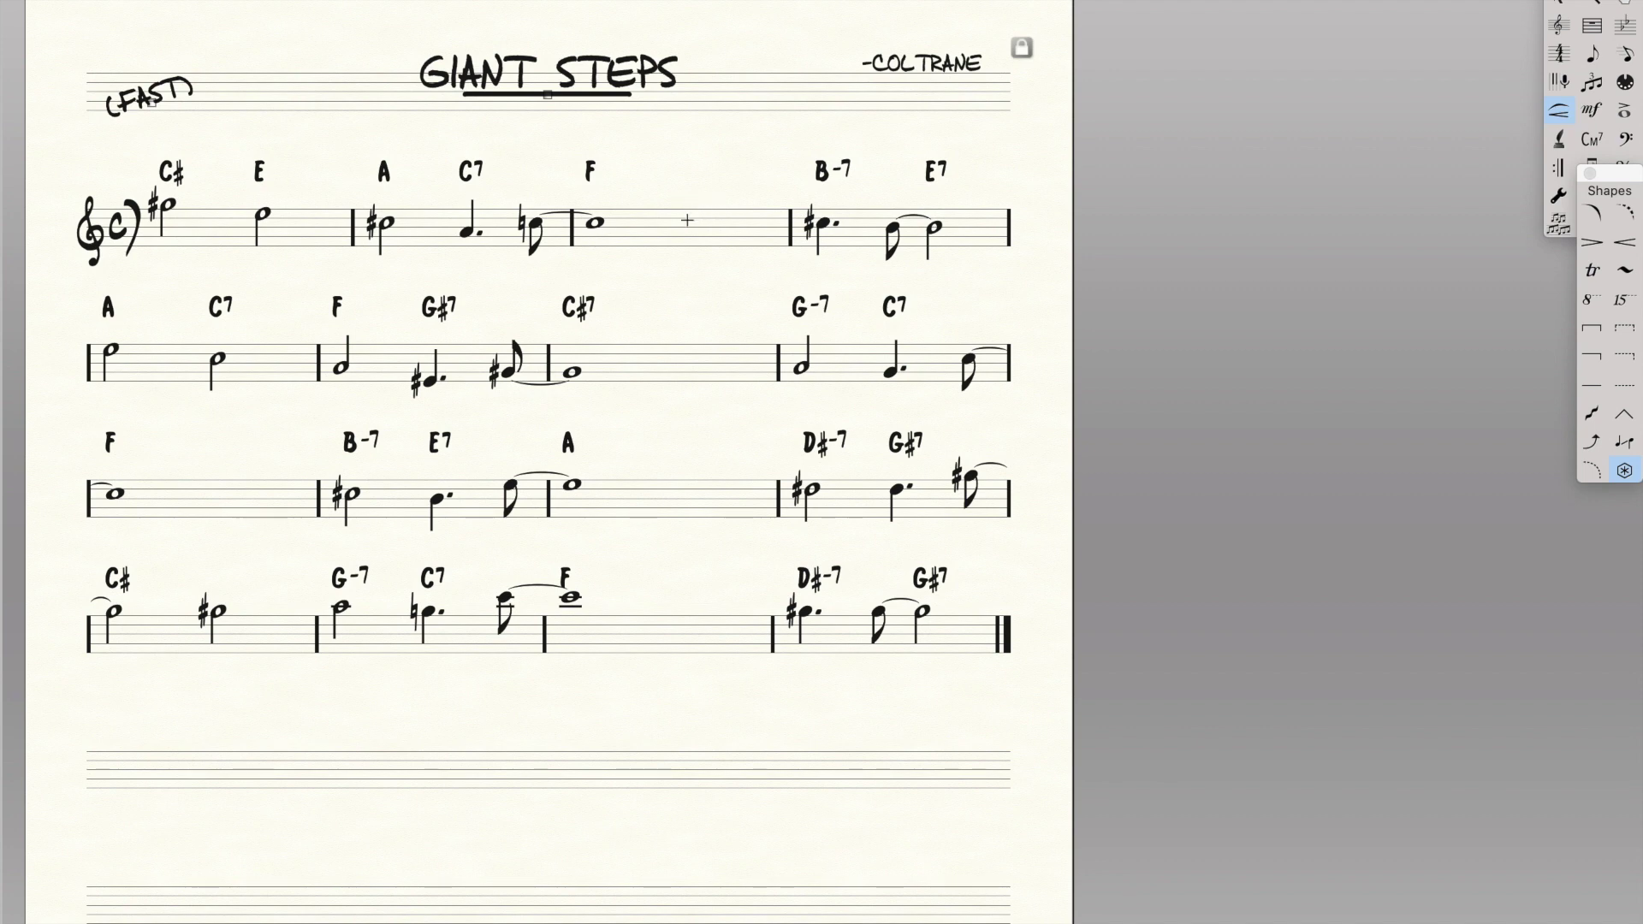
{"action": "left_click_drag", "start_coordinate": [586, 245], "coordinate": [737, 209]}
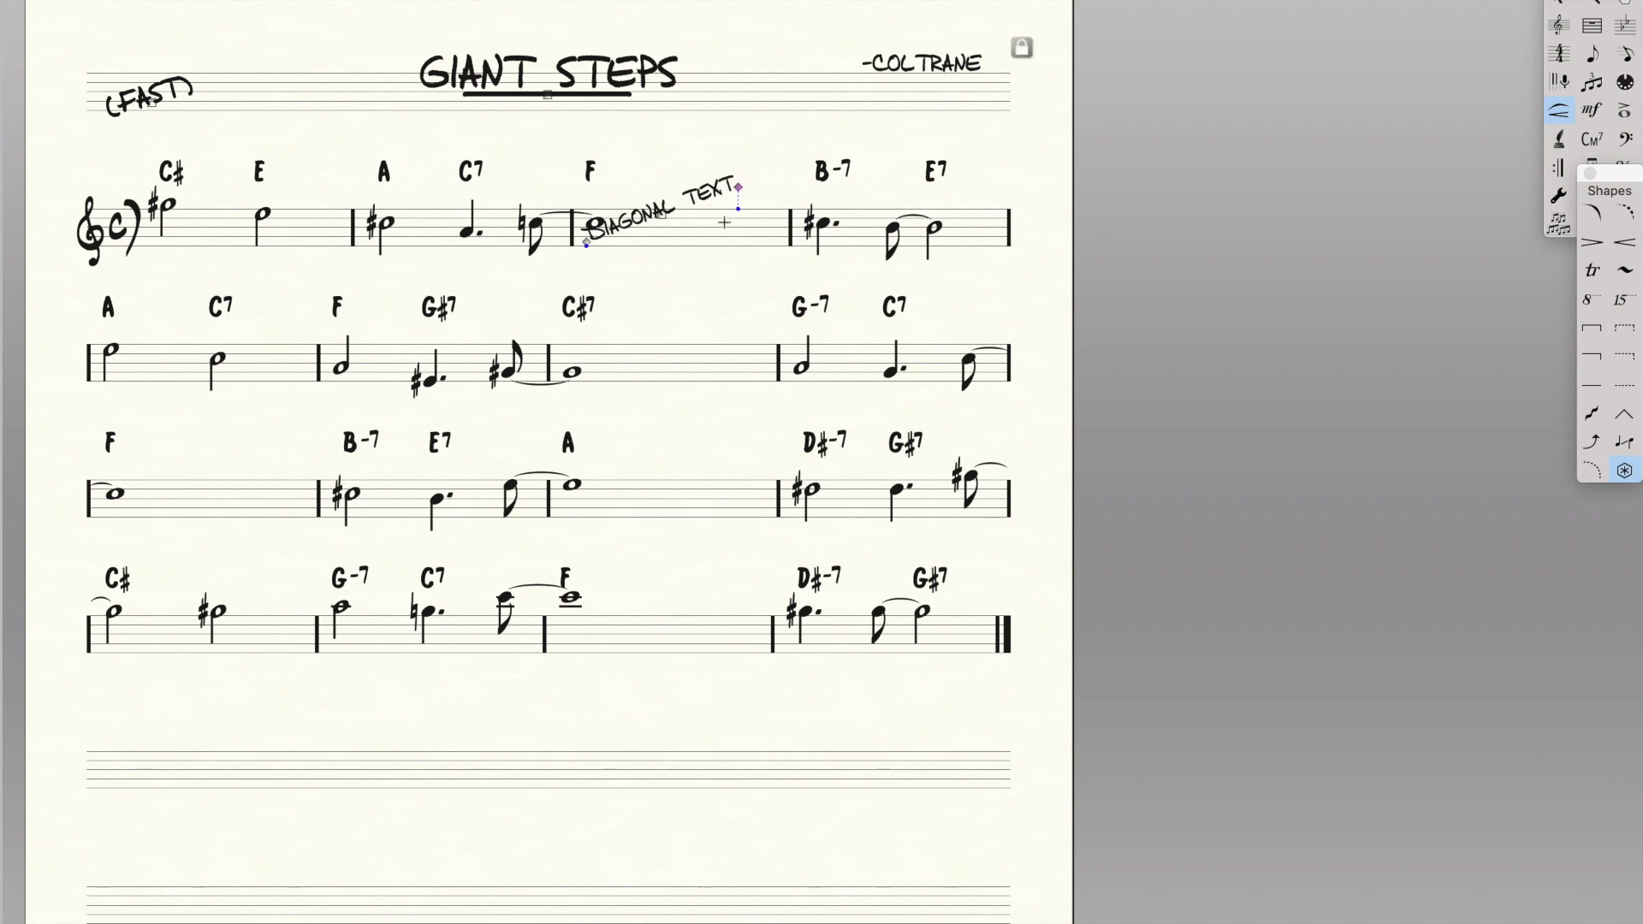
{"action": "key", "text": "Escape"}
{"action": "key", "text": "super+equal"}
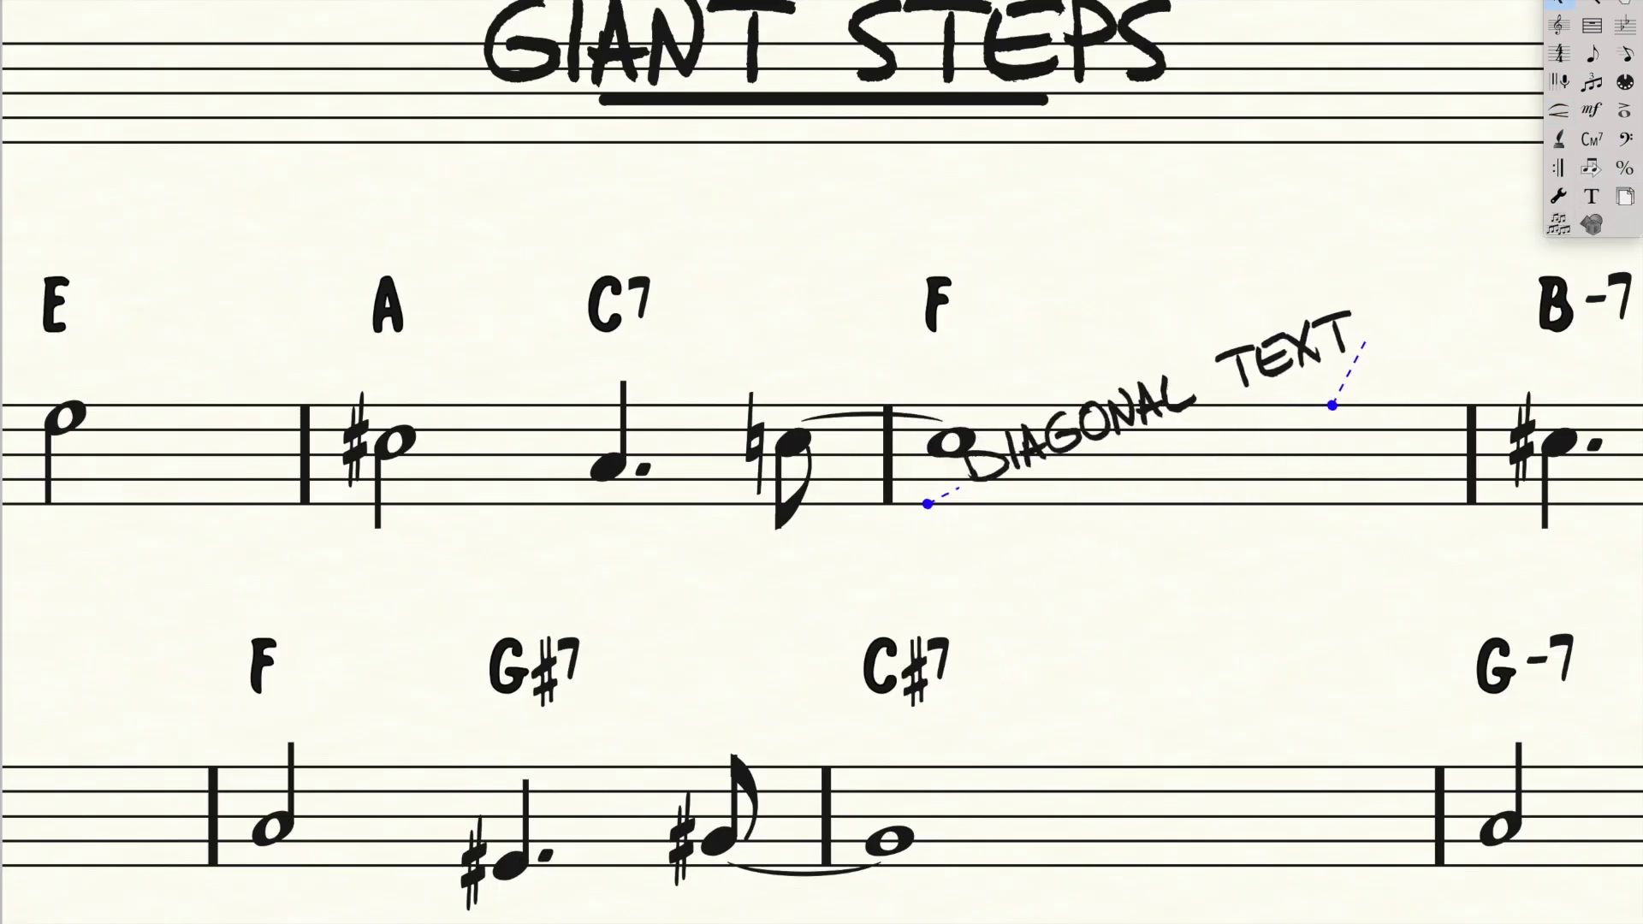
{"action": "left_click", "coordinate": [1560, 110]}
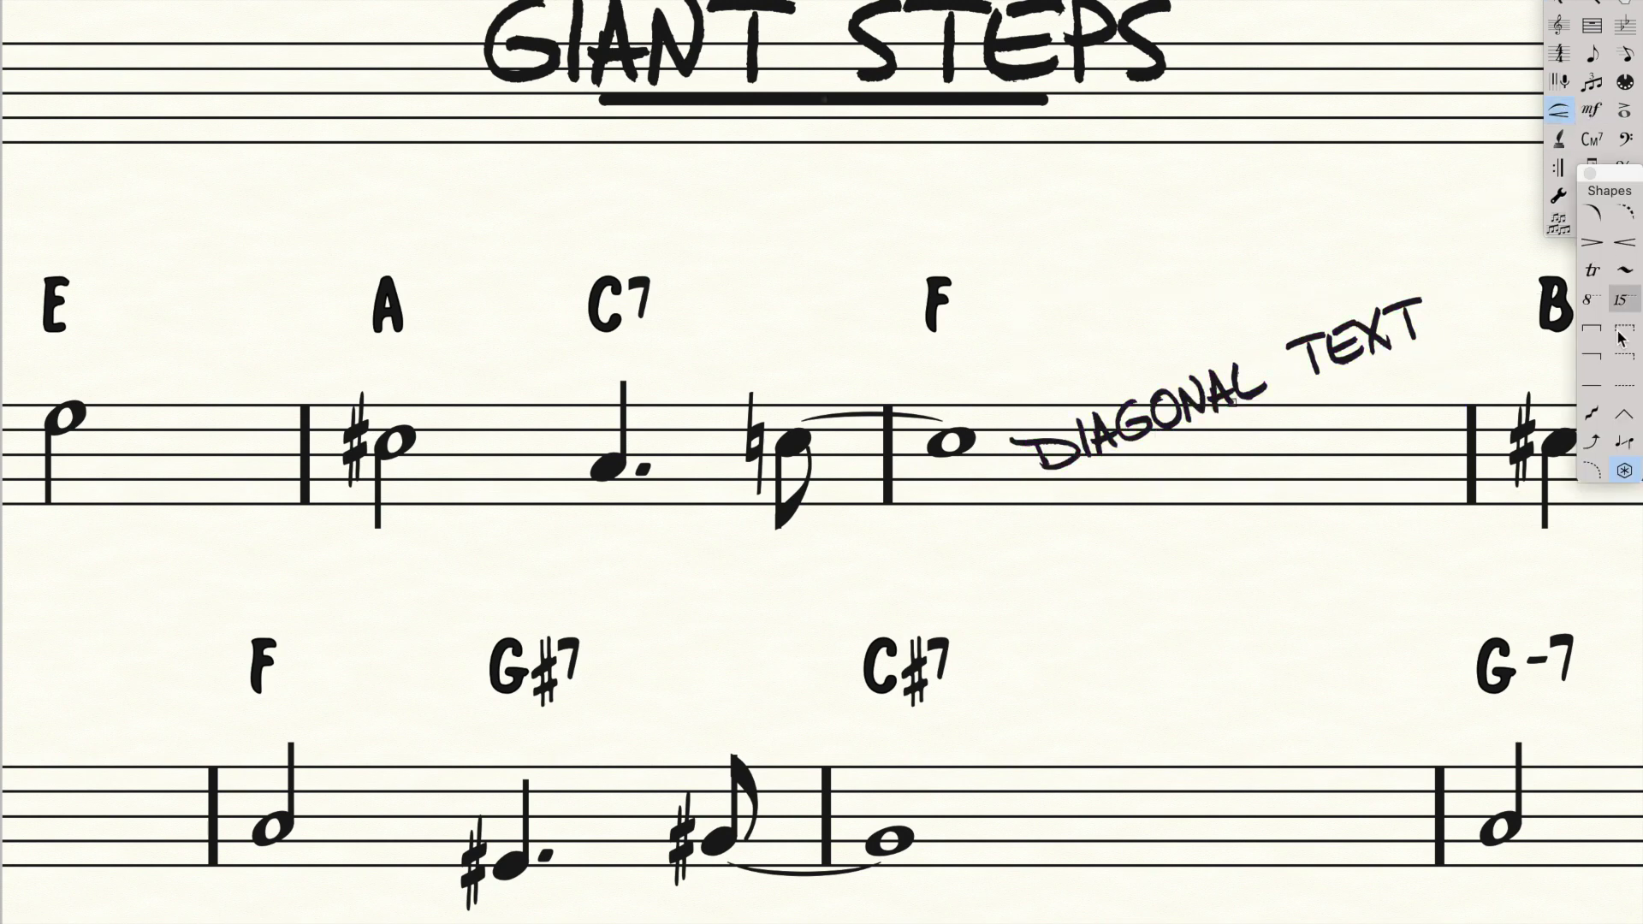
Stretch the slanted line's right endpoint further right, then zoom out to the whole page.
{"action": "left_click", "coordinate": [1446, 409]}
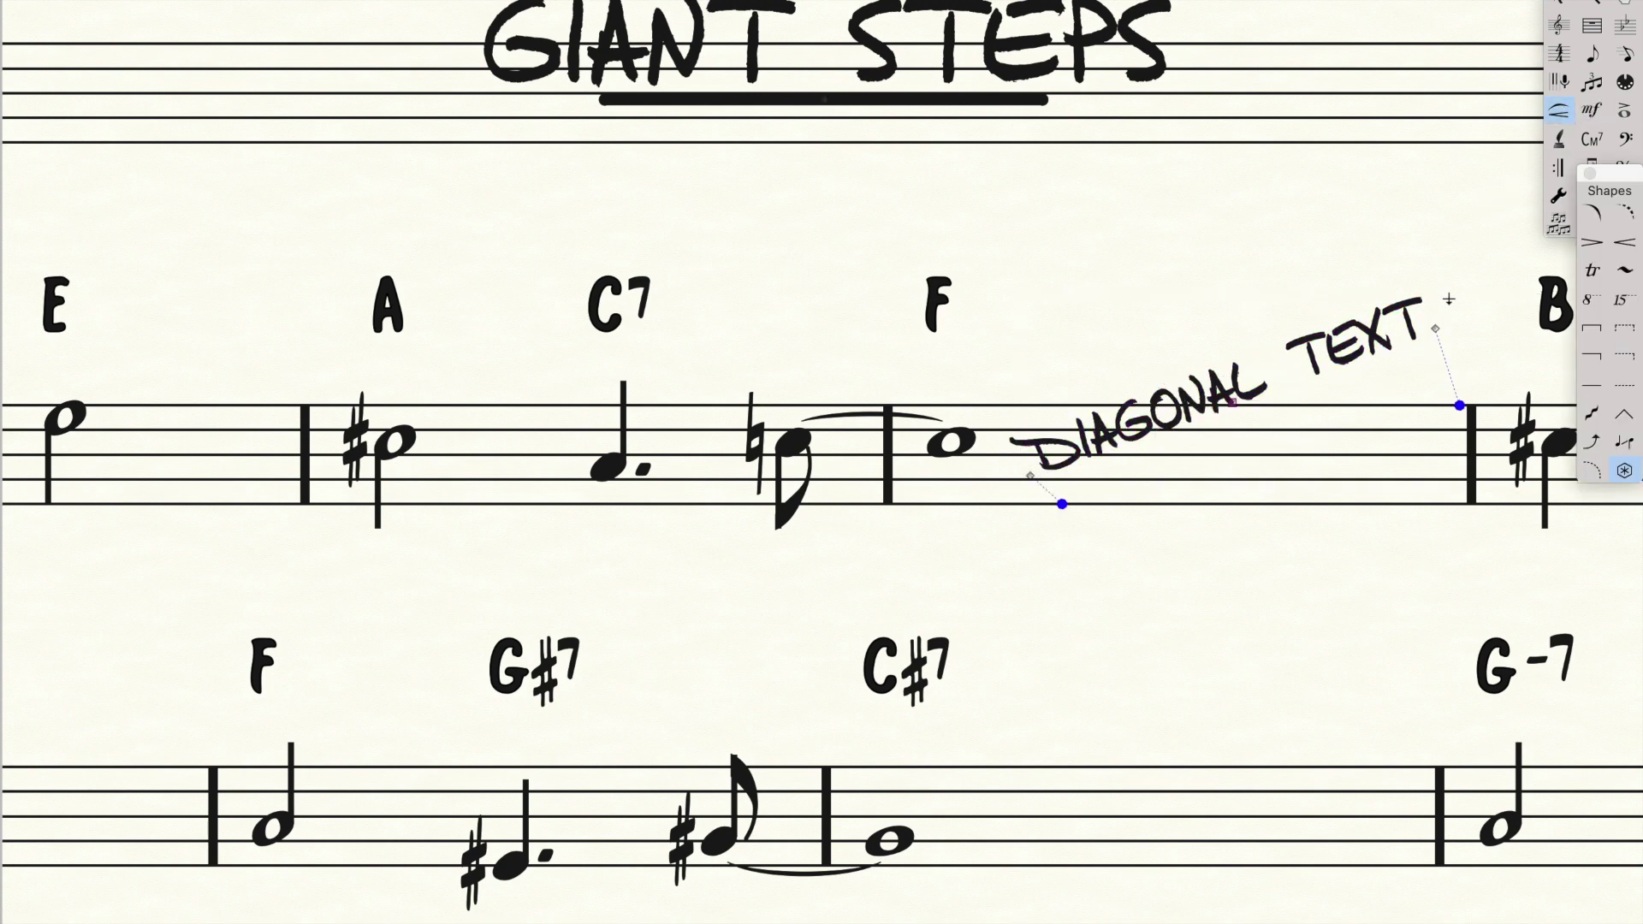
{"action": "left_click_drag", "start_coordinate": [1435, 327], "coordinate": [1295, 364]}
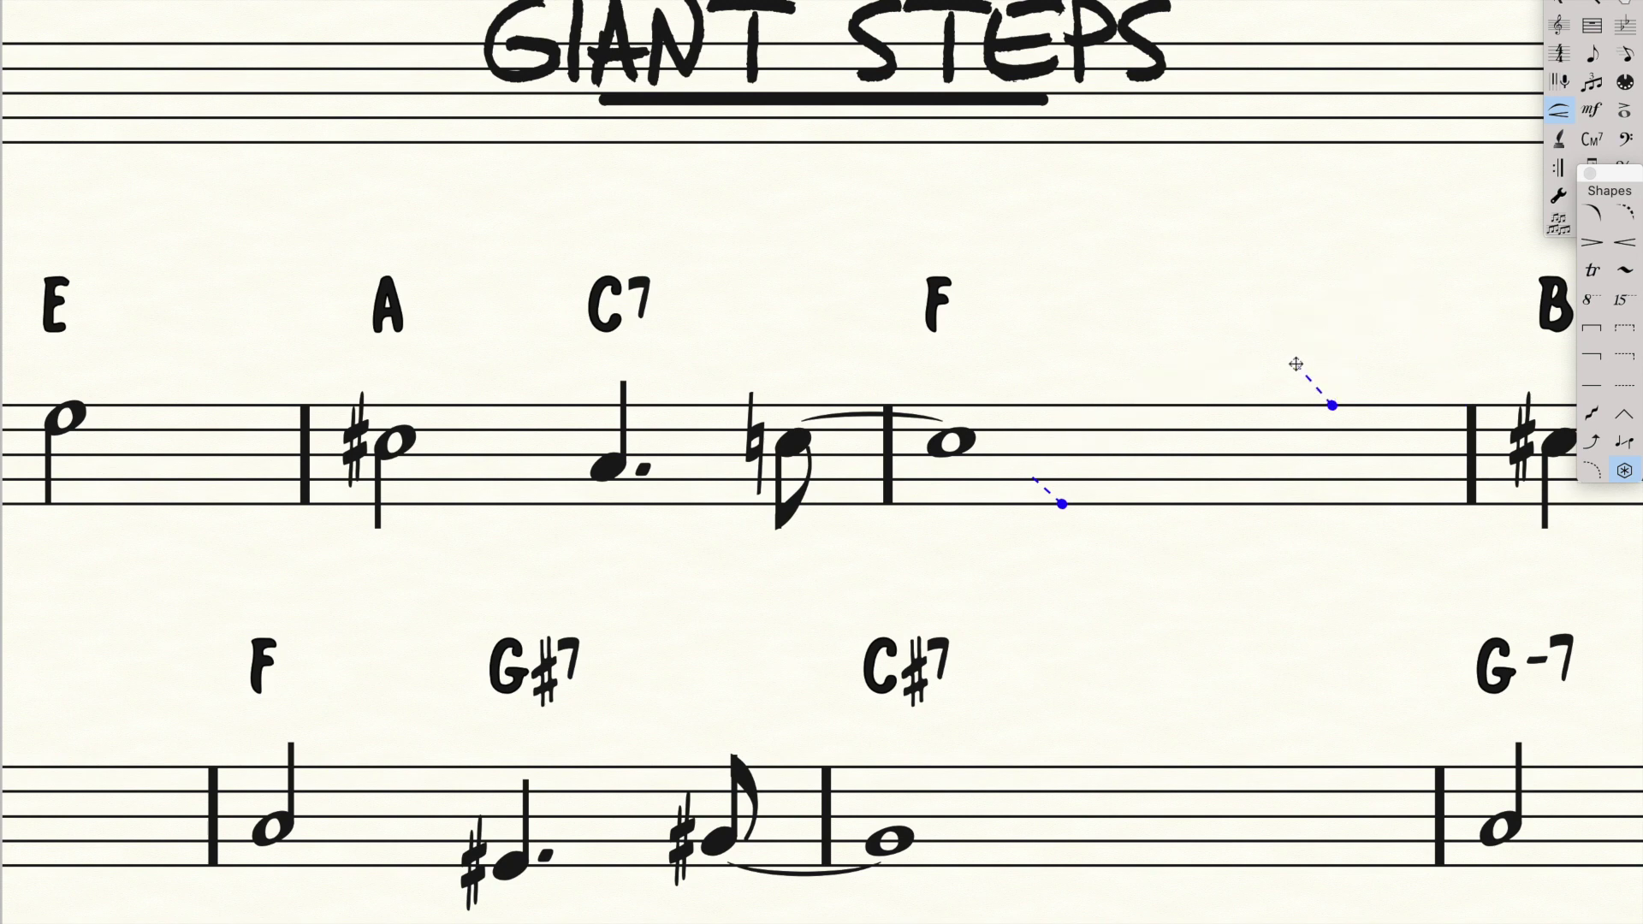
{"action": "left_click_drag", "start_coordinate": [1296, 364], "coordinate": [1553, 402]}
{"action": "scroll", "coordinate": [1382, 453], "scroll_direction": "left", "scroll_amount": 10}
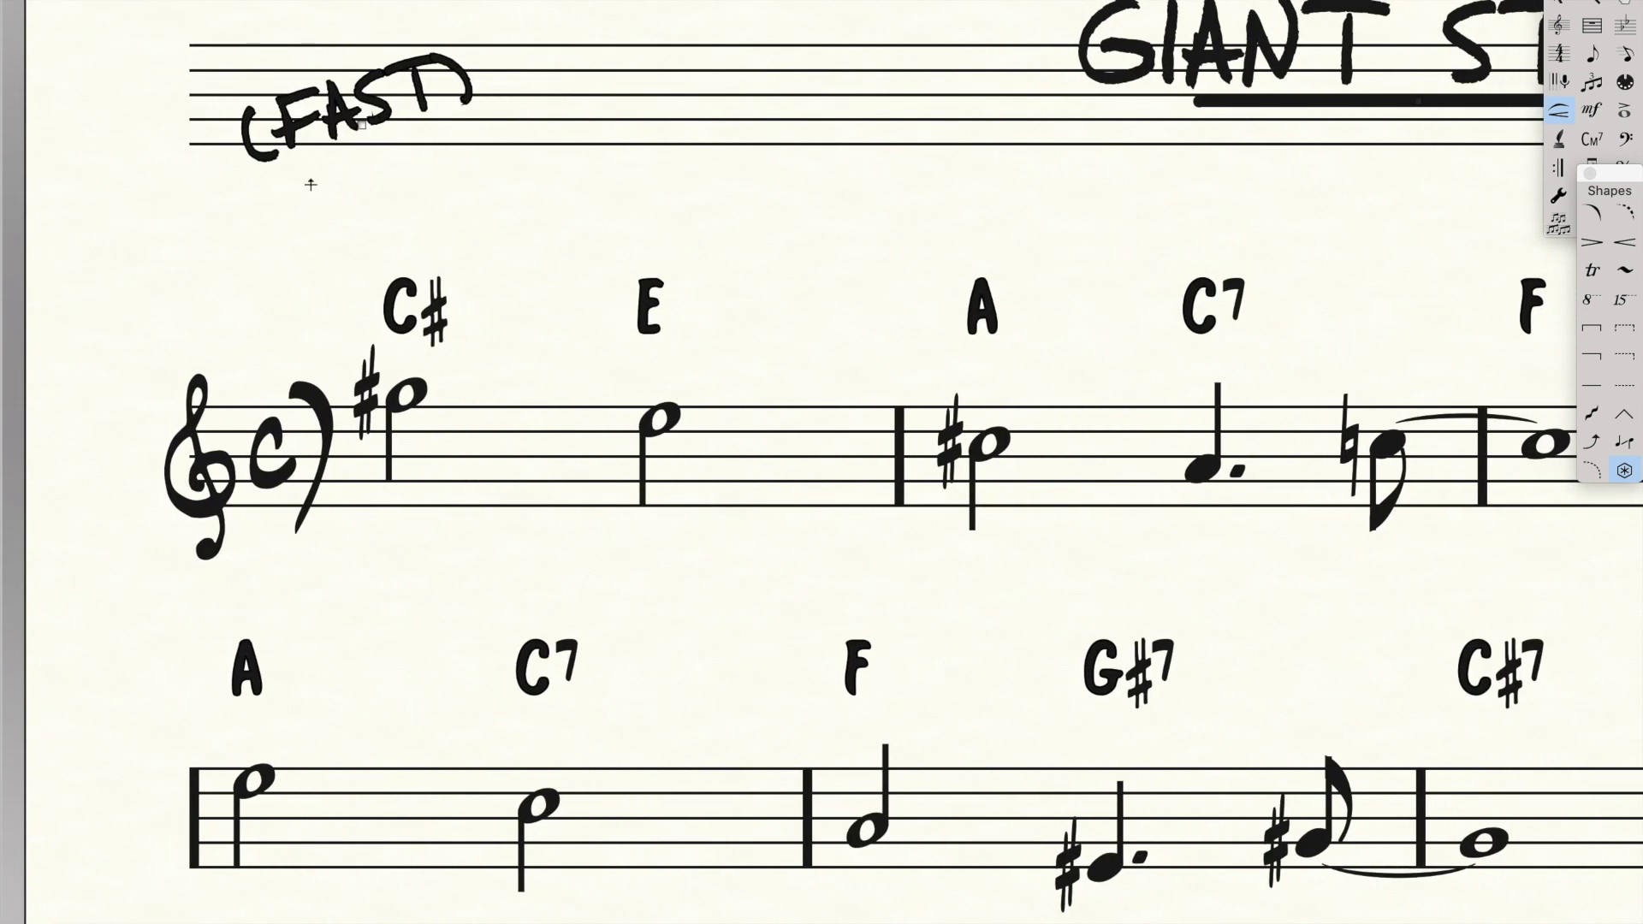
{"action": "key", "text": "super+minus"}
{"action": "key", "text": "super+minus"}
{"action": "key", "text": "super+minus"}
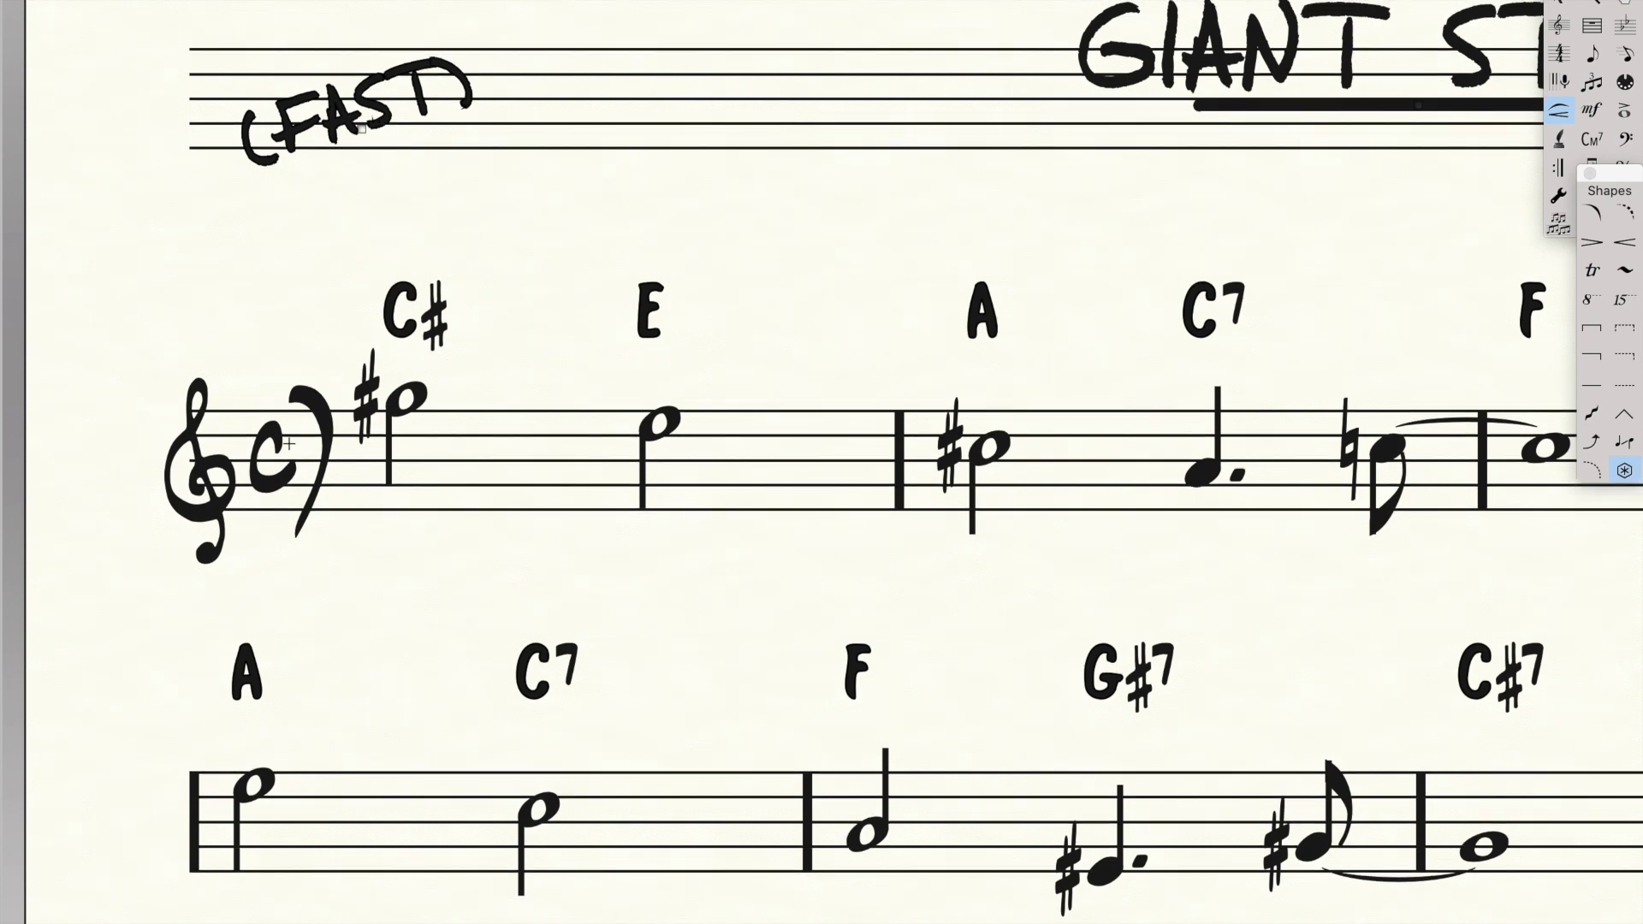
{"action": "scroll", "coordinate": [96, 363], "scroll_direction": "up", "scroll_amount": 3}
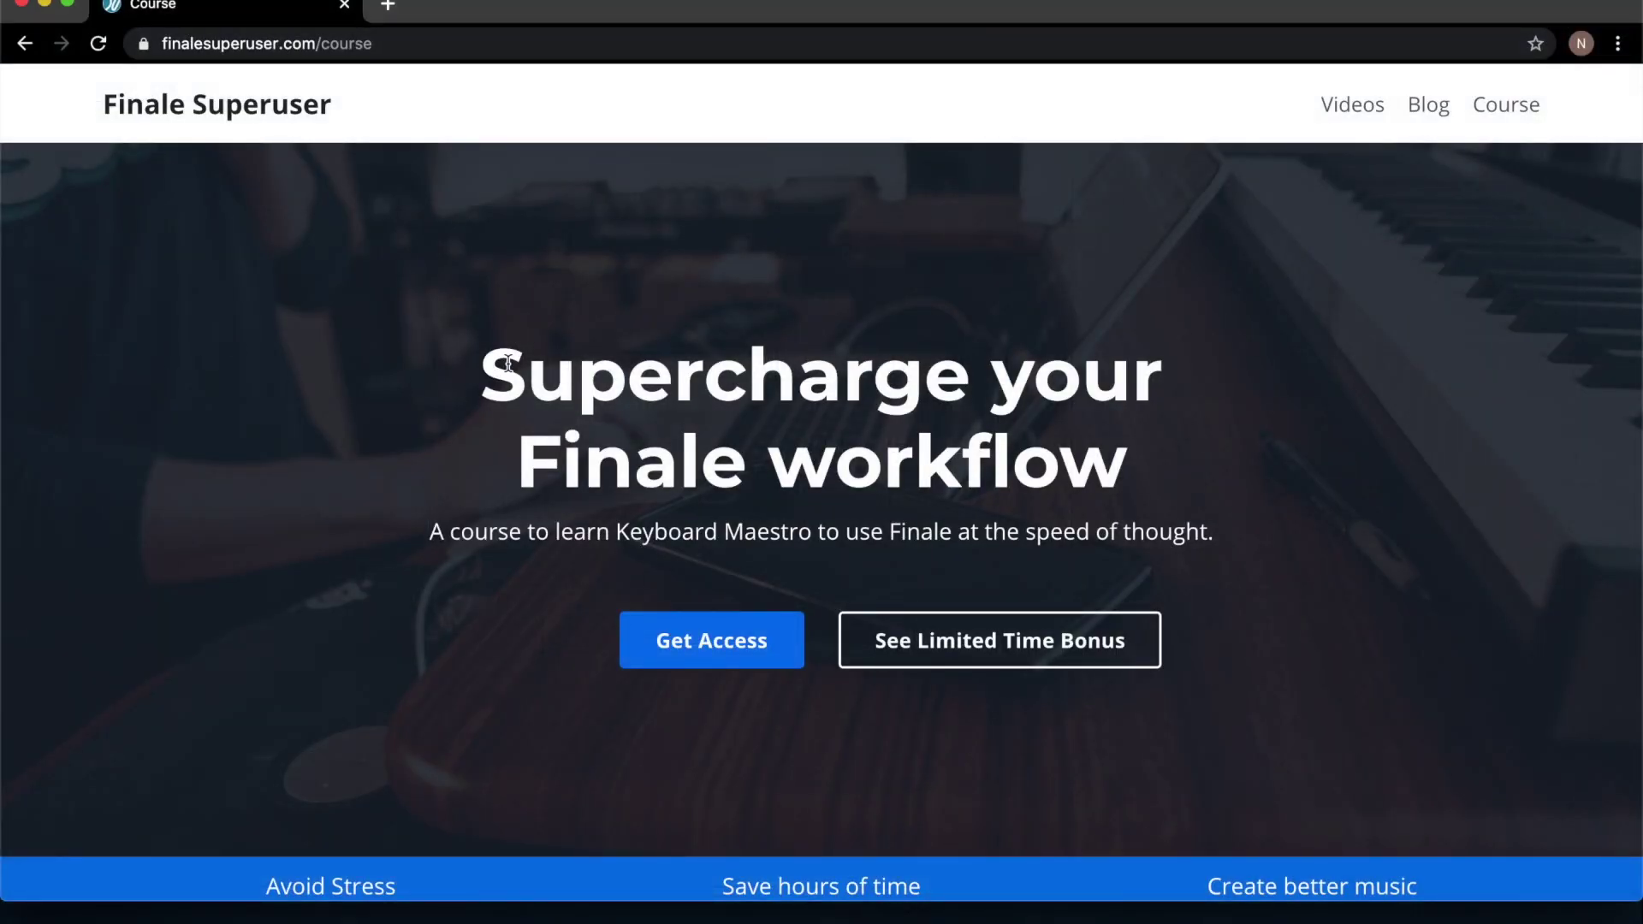
Jump to the course page's limited-time bonus section and scroll to the countdown and template previews.
{"action": "left_click_drag", "start_coordinate": [842, 342], "coordinate": [920, 385]}
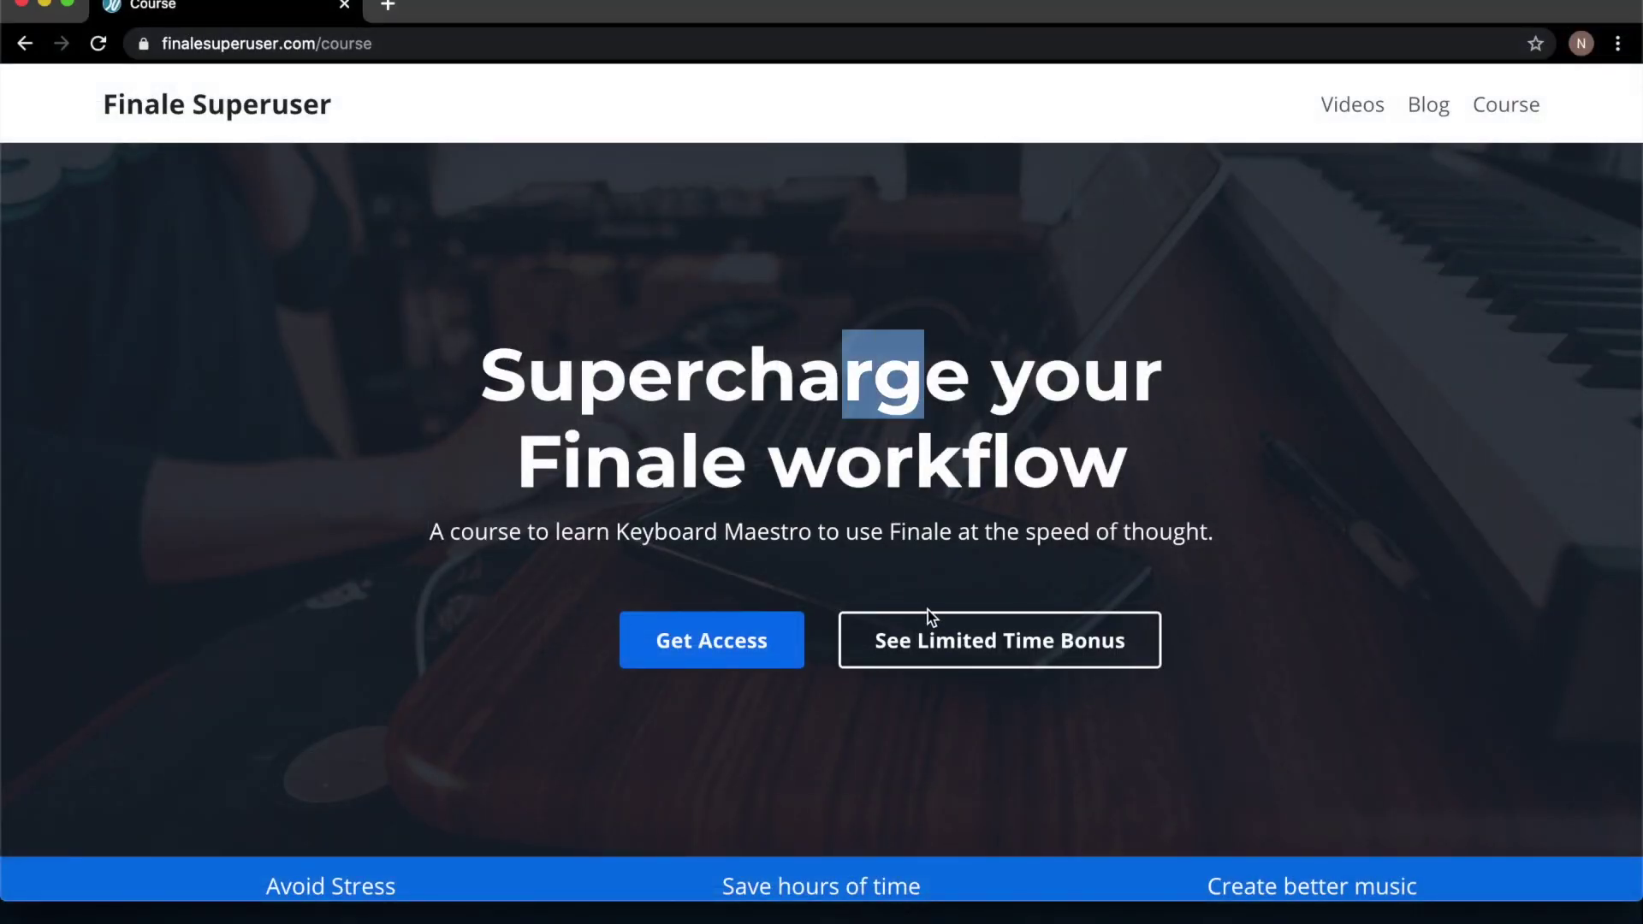
{"action": "left_click", "coordinate": [942, 646]}
{"action": "left_click_drag", "start_coordinate": [650, 272], "coordinate": [984, 275]}
{"action": "scroll", "coordinate": [737, 563], "scroll_direction": "down", "scroll_amount": 3}
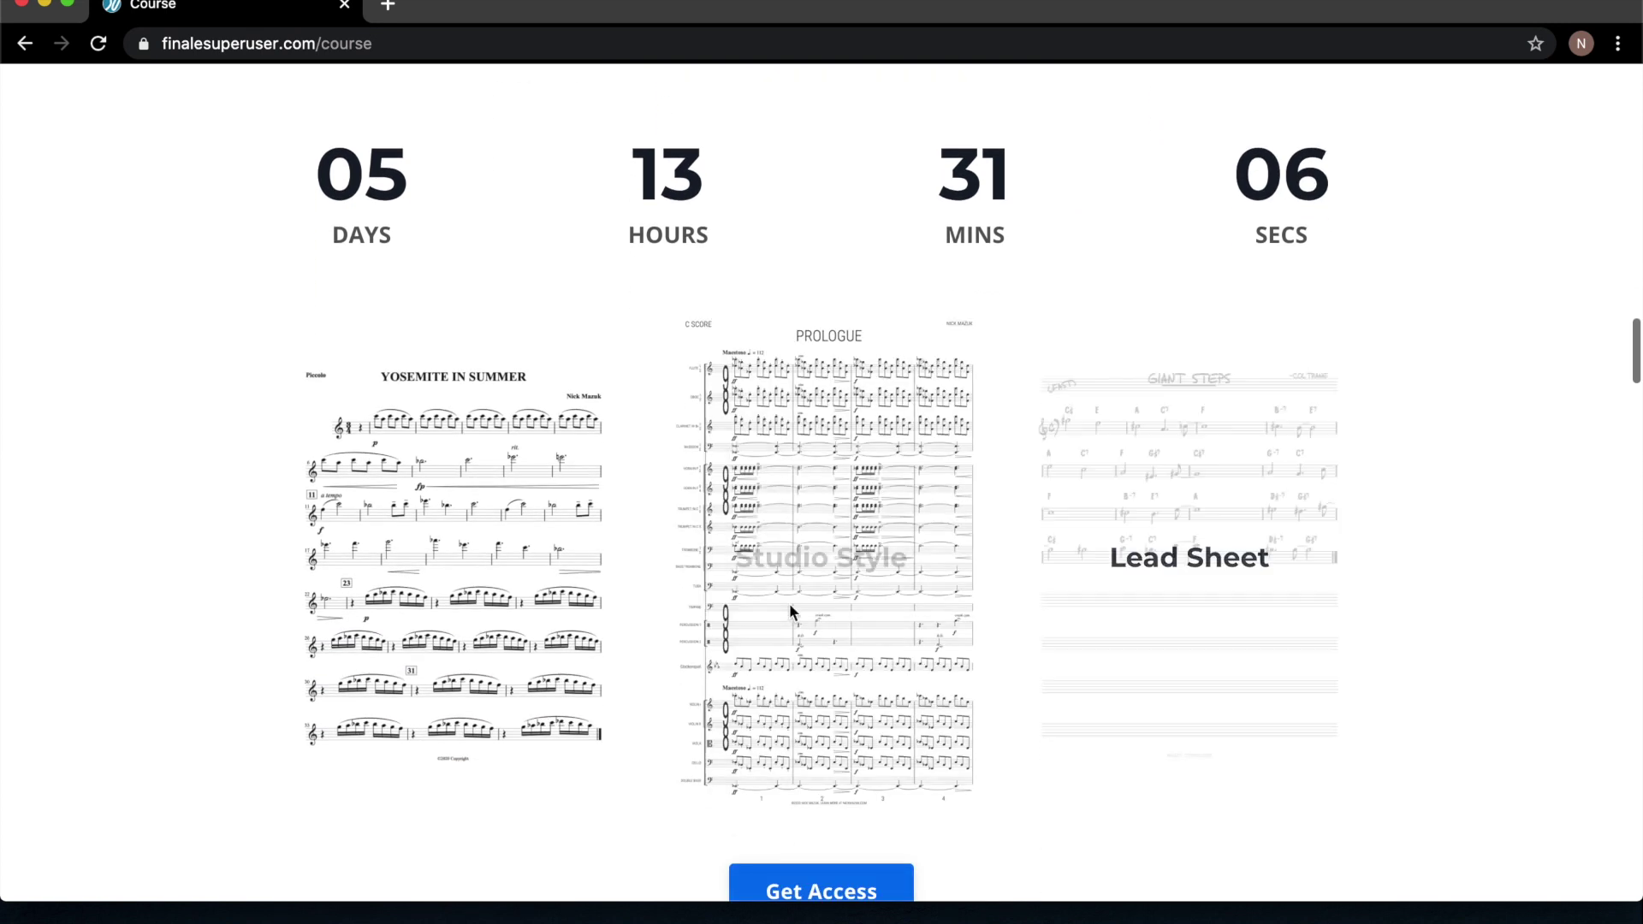